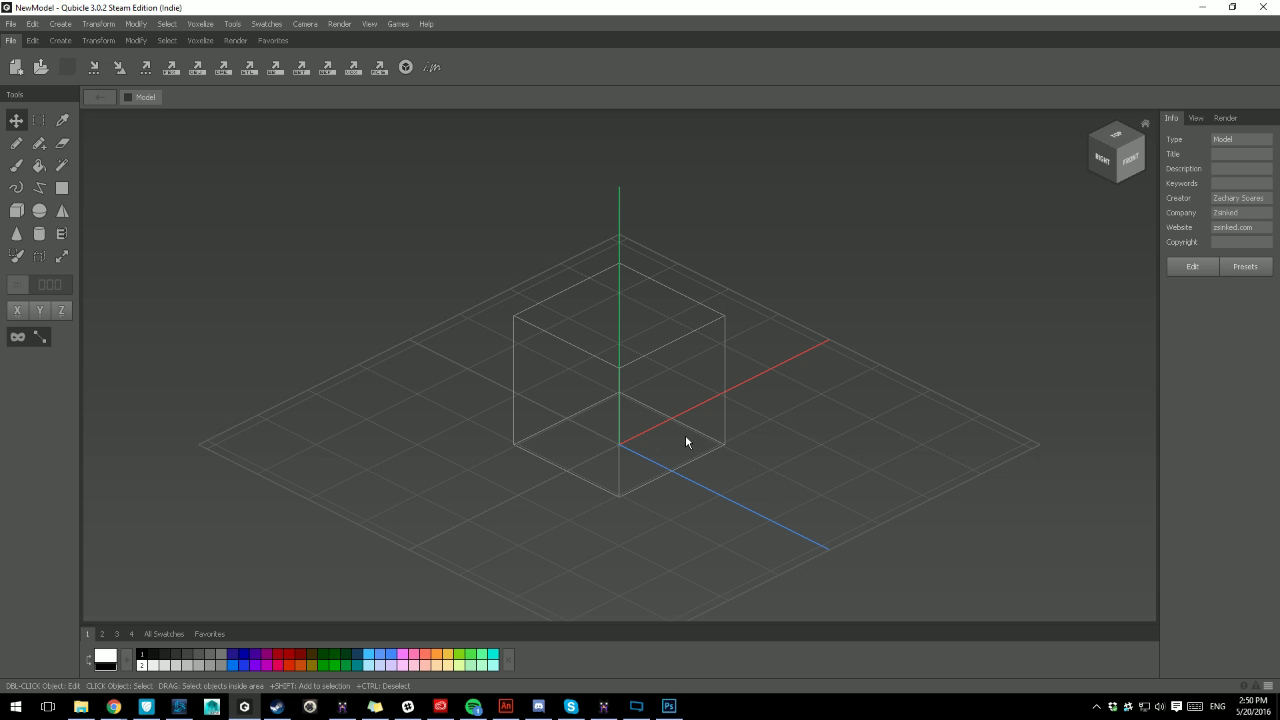
# - Bring up the custom Favorites tool set in the ribbon
pyautogui.click(274, 41)
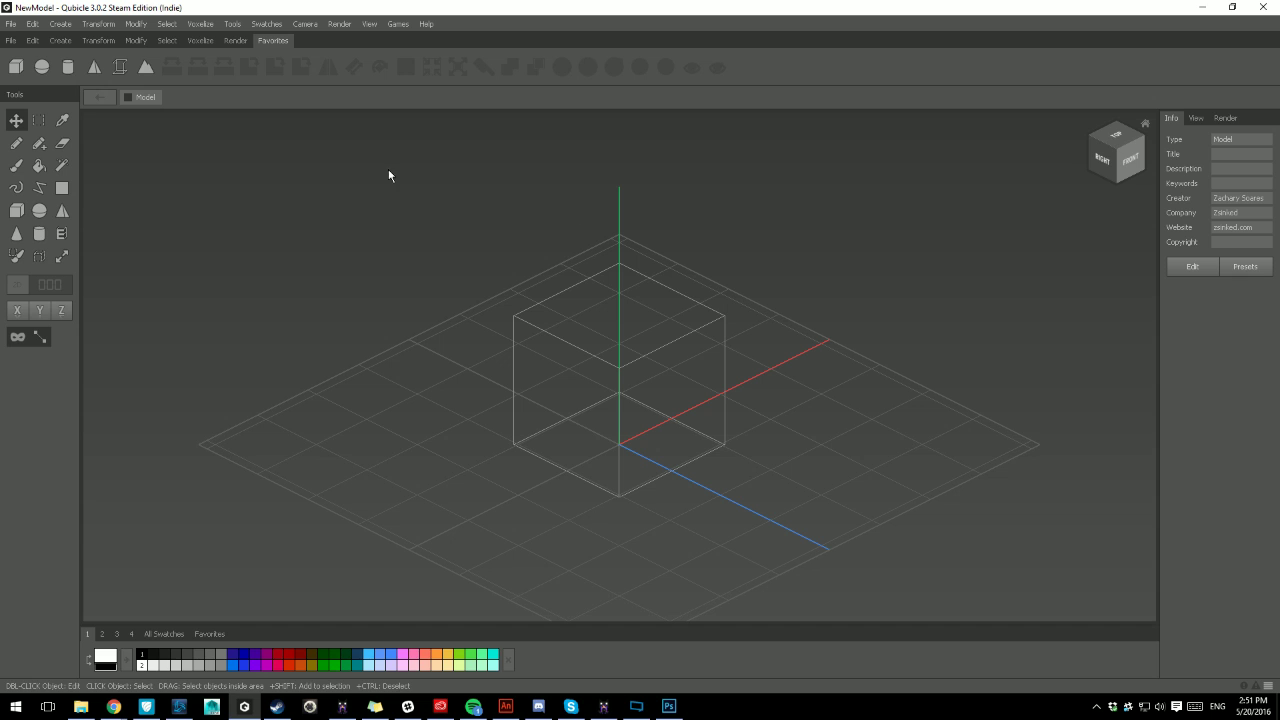
# - Tour the Edit, Transform, Create and Favorites tool sets
pyautogui.click(11, 40)
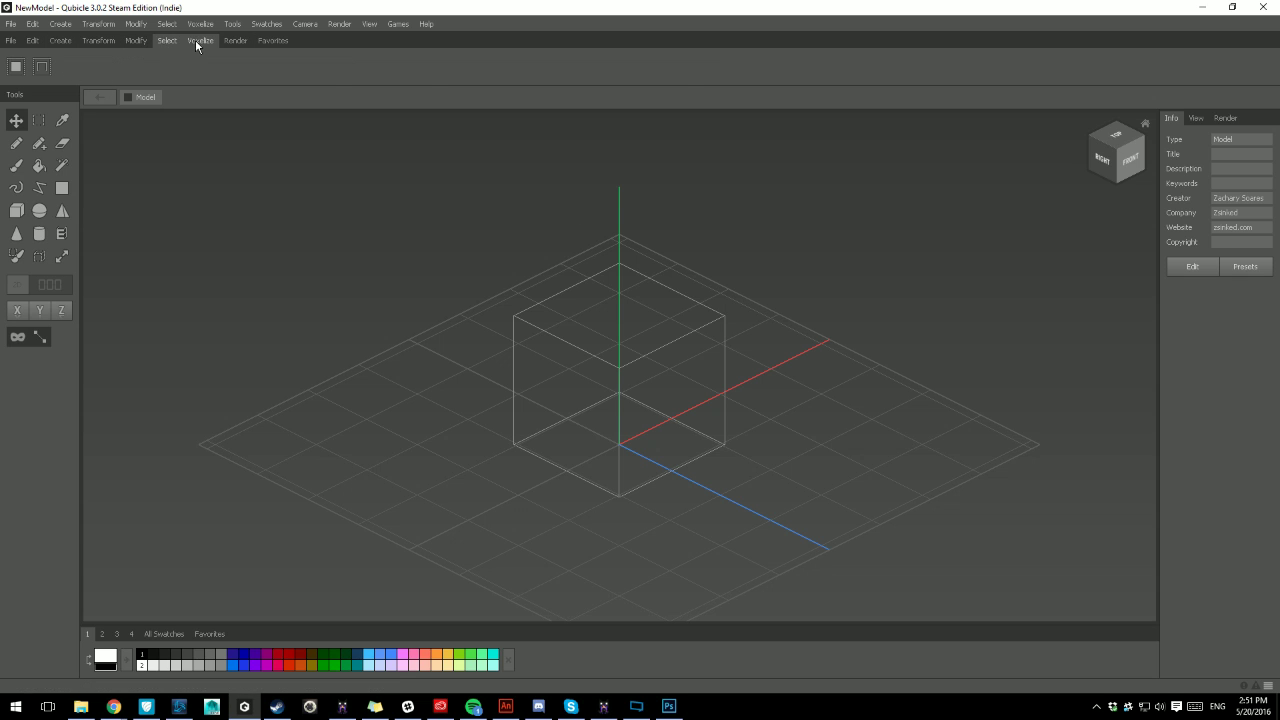
pyautogui.moveTo(200, 43)
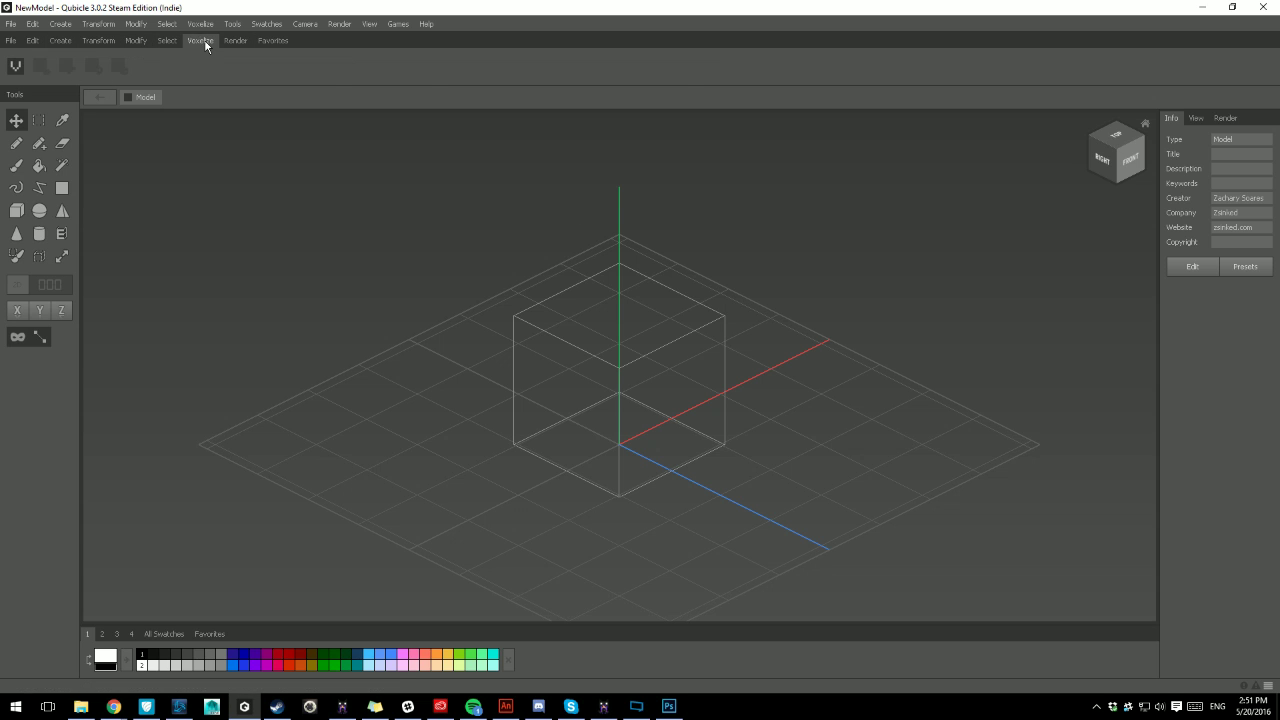
pyautogui.click(98, 40)
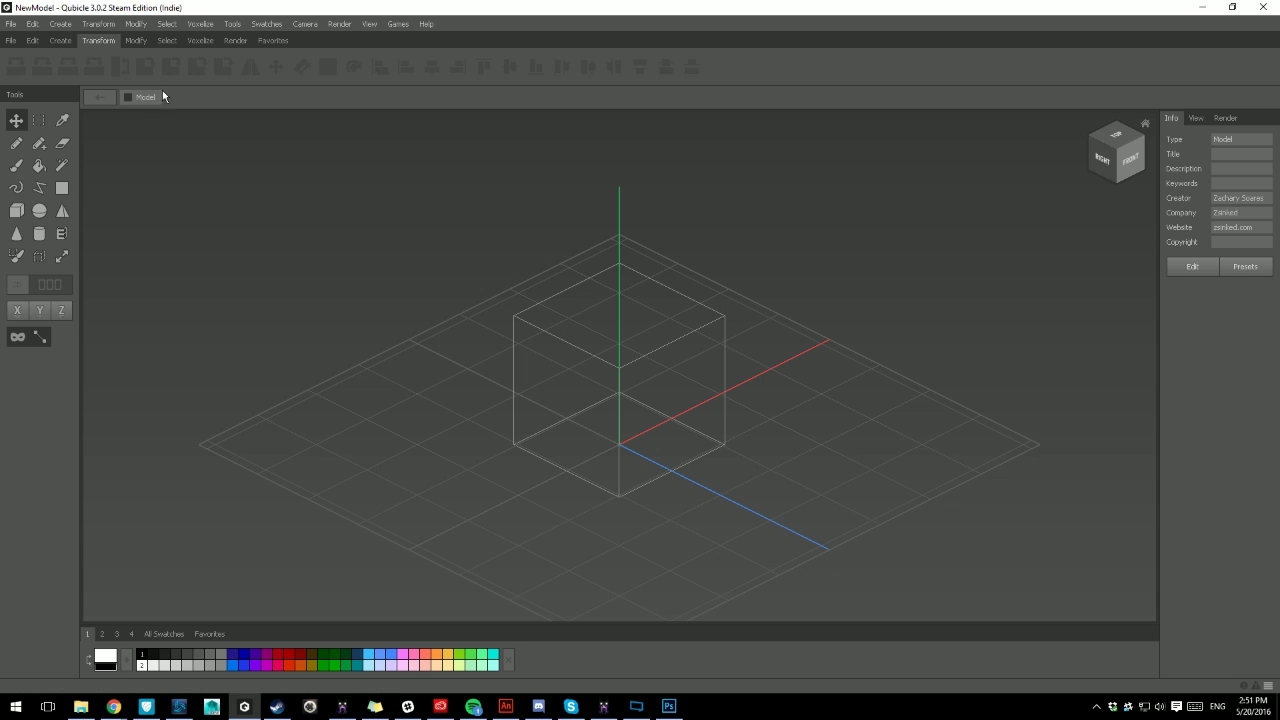
pyautogui.click(34, 41)
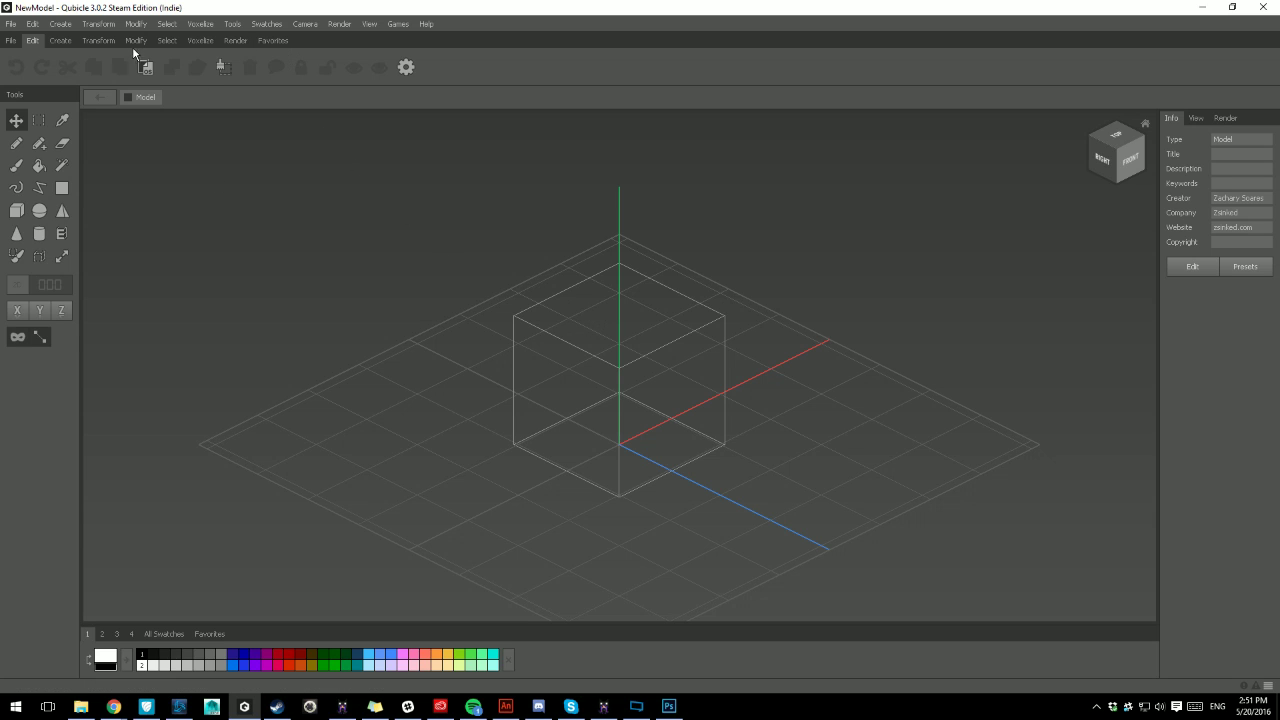
pyautogui.click(61, 41)
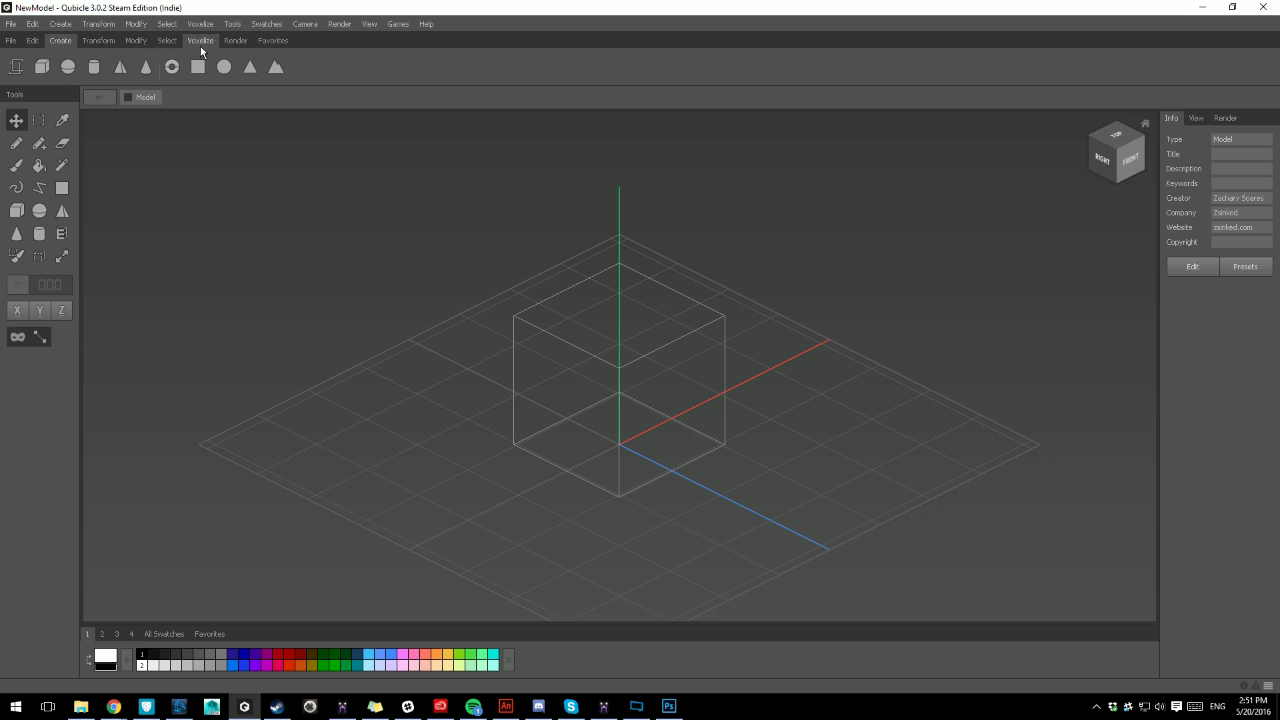
pyautogui.click(270, 41)
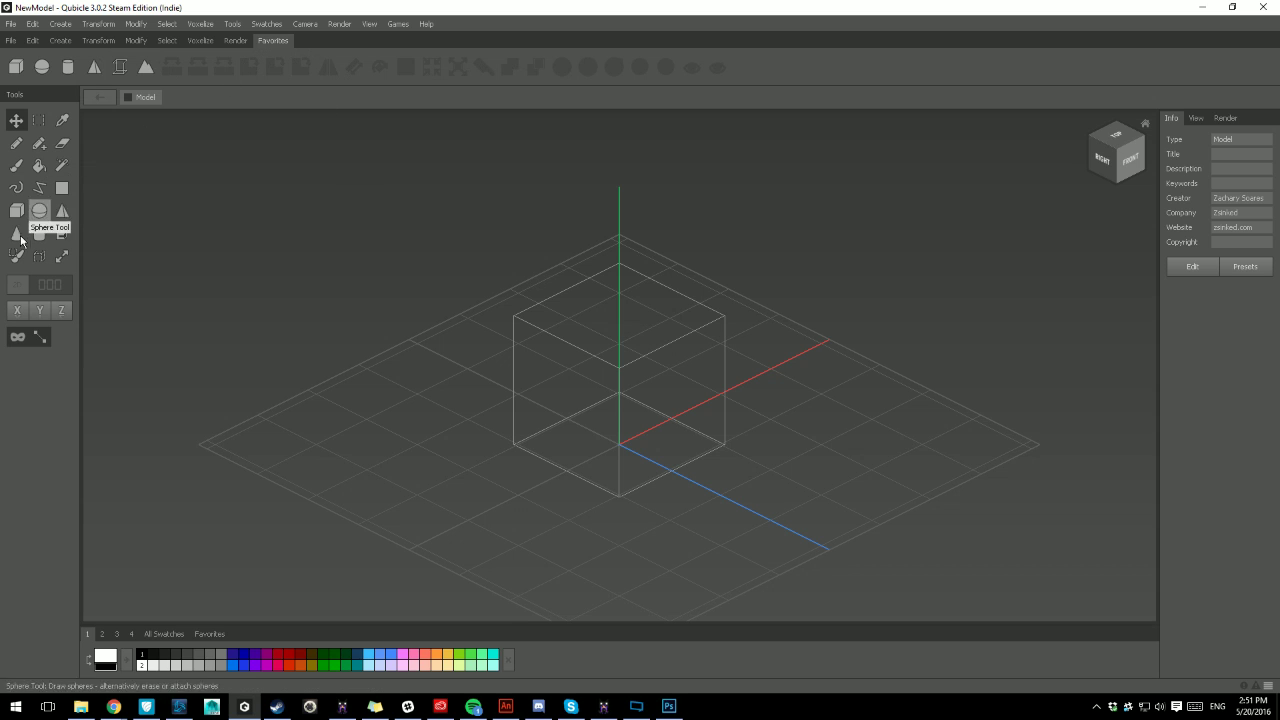
# - Open the File command list and close it without exporting
pyautogui.click(12, 26)
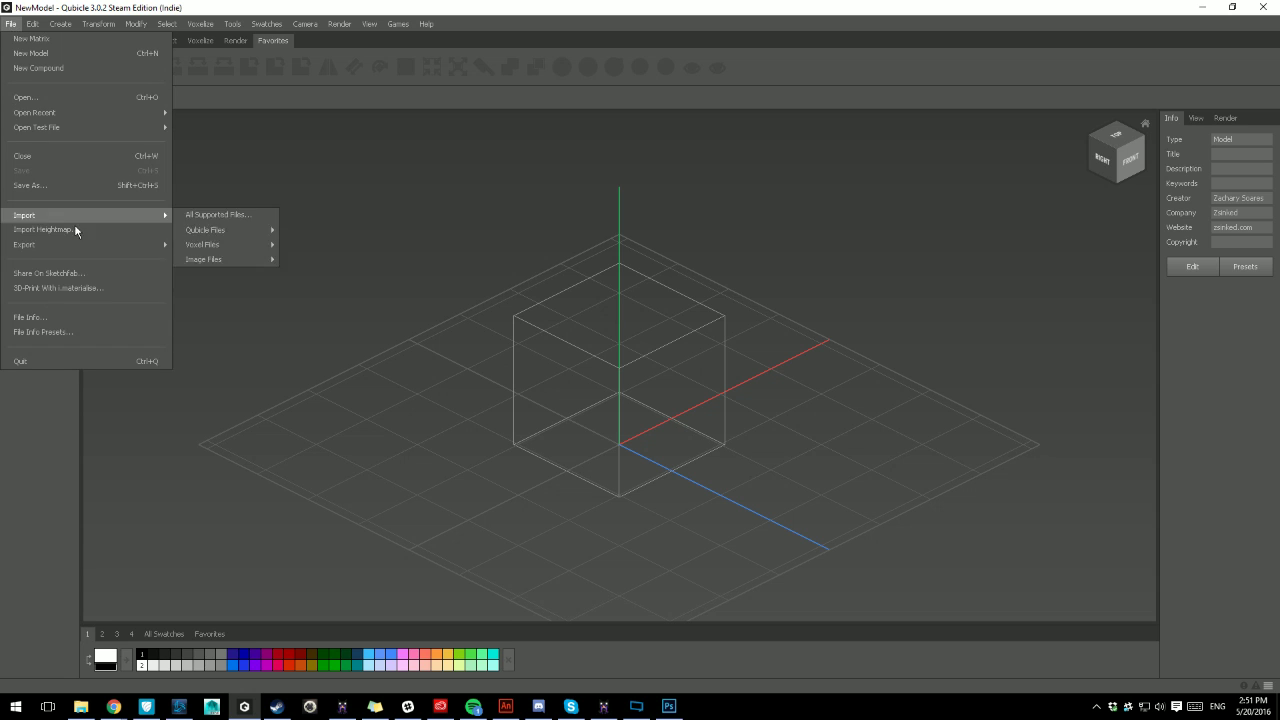
pyautogui.moveTo(166, 245)
pyautogui.click(324, 248)
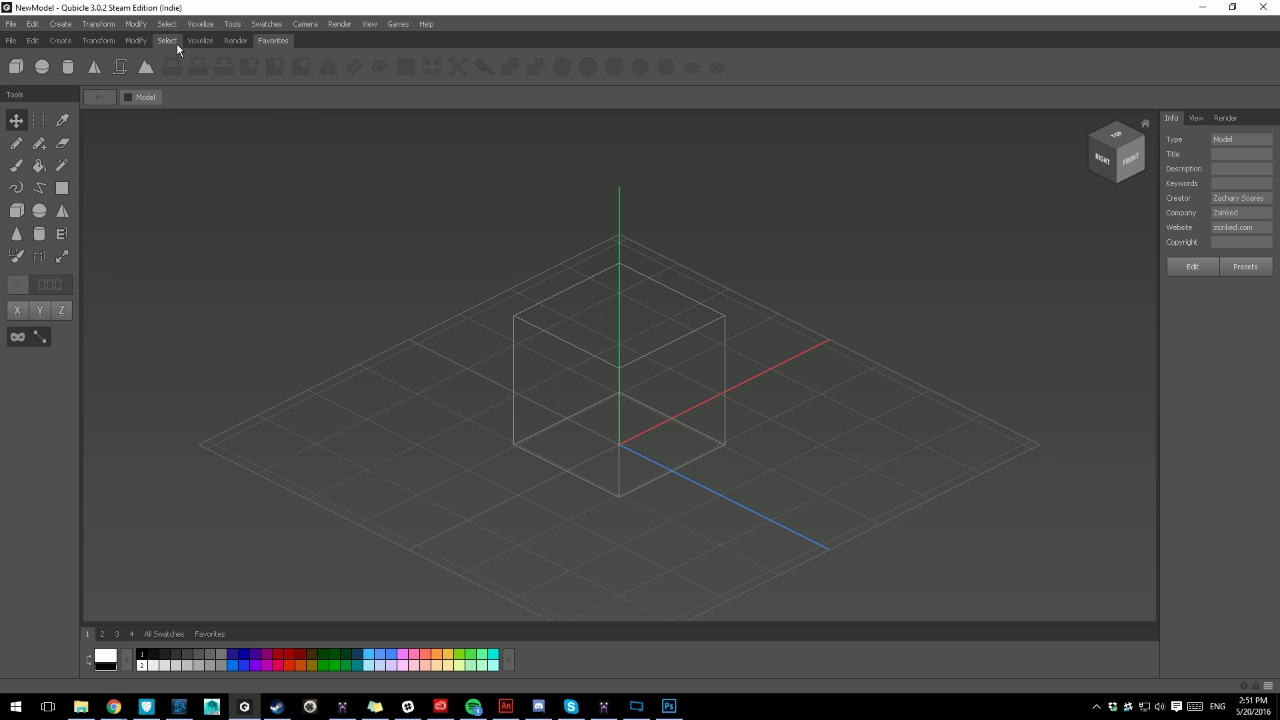
# - Cycle through the Edit, Create, Transform, Modify, Select, Voxelize and Render tools, ending on Edit
pyautogui.click(34, 41)
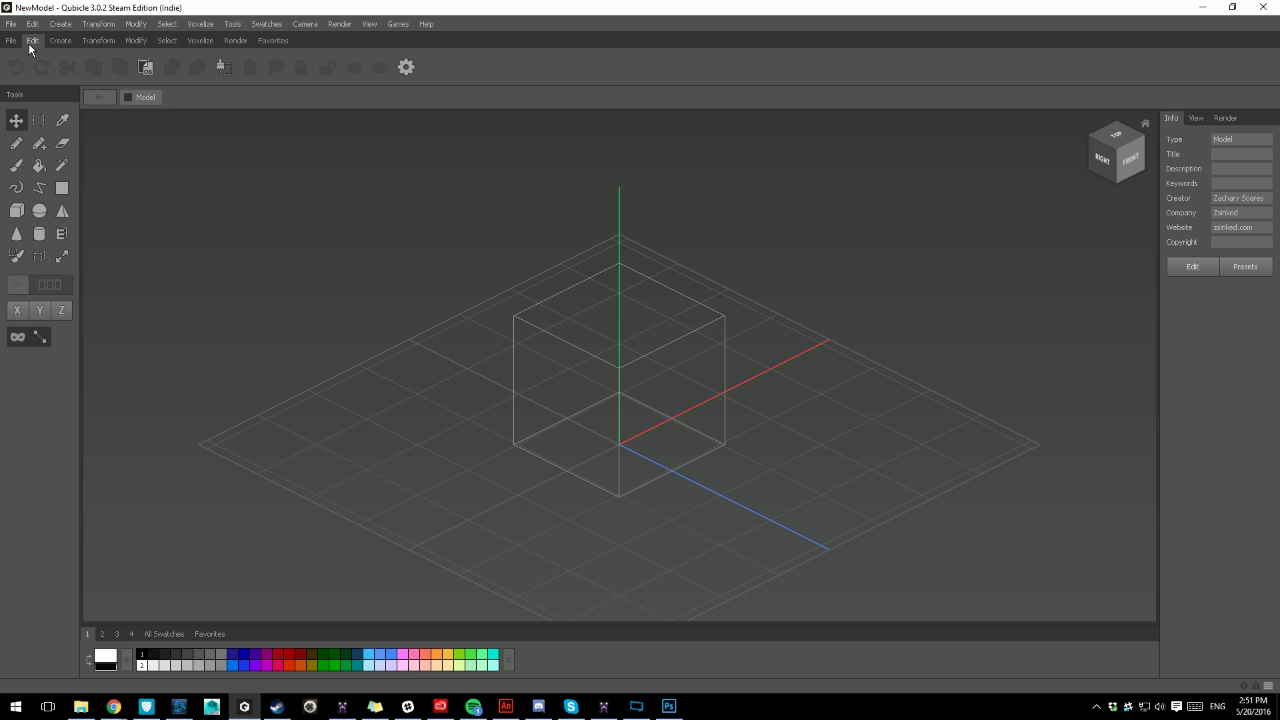
pyautogui.click(62, 41)
pyautogui.click(98, 41)
pyautogui.click(136, 41)
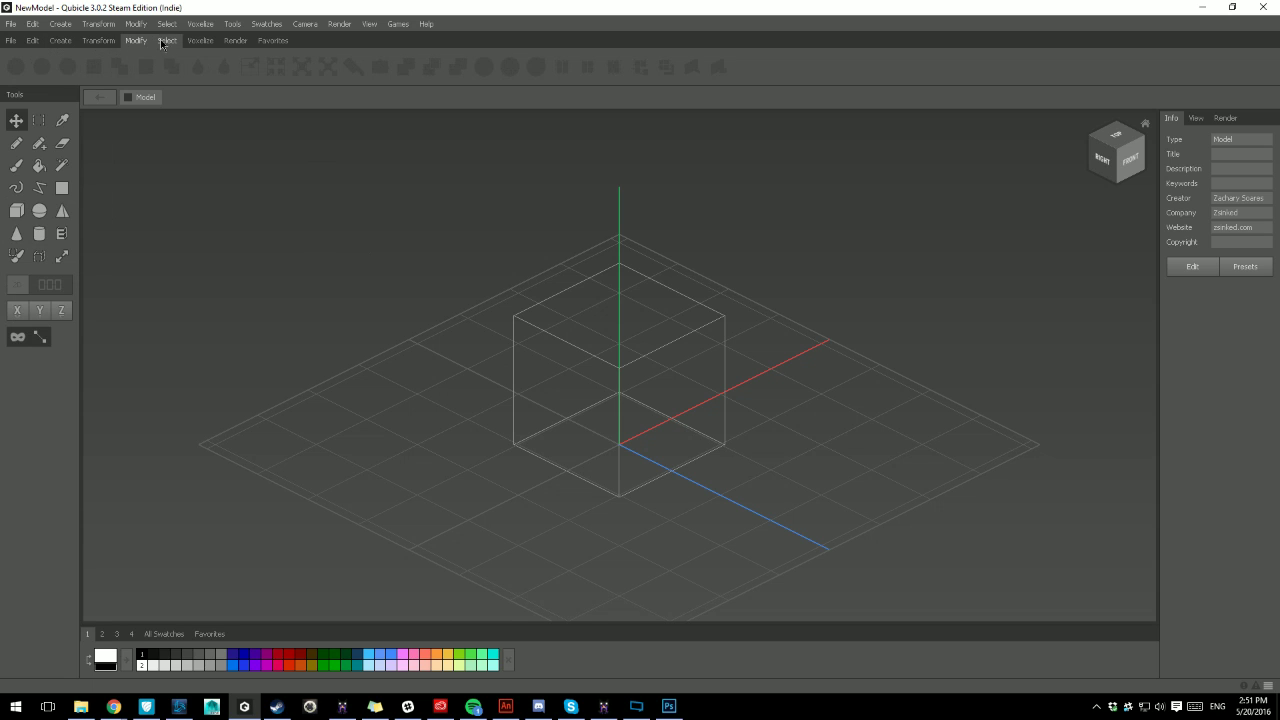
pyautogui.click(167, 41)
pyautogui.click(199, 41)
pyautogui.click(233, 41)
pyautogui.click(33, 41)
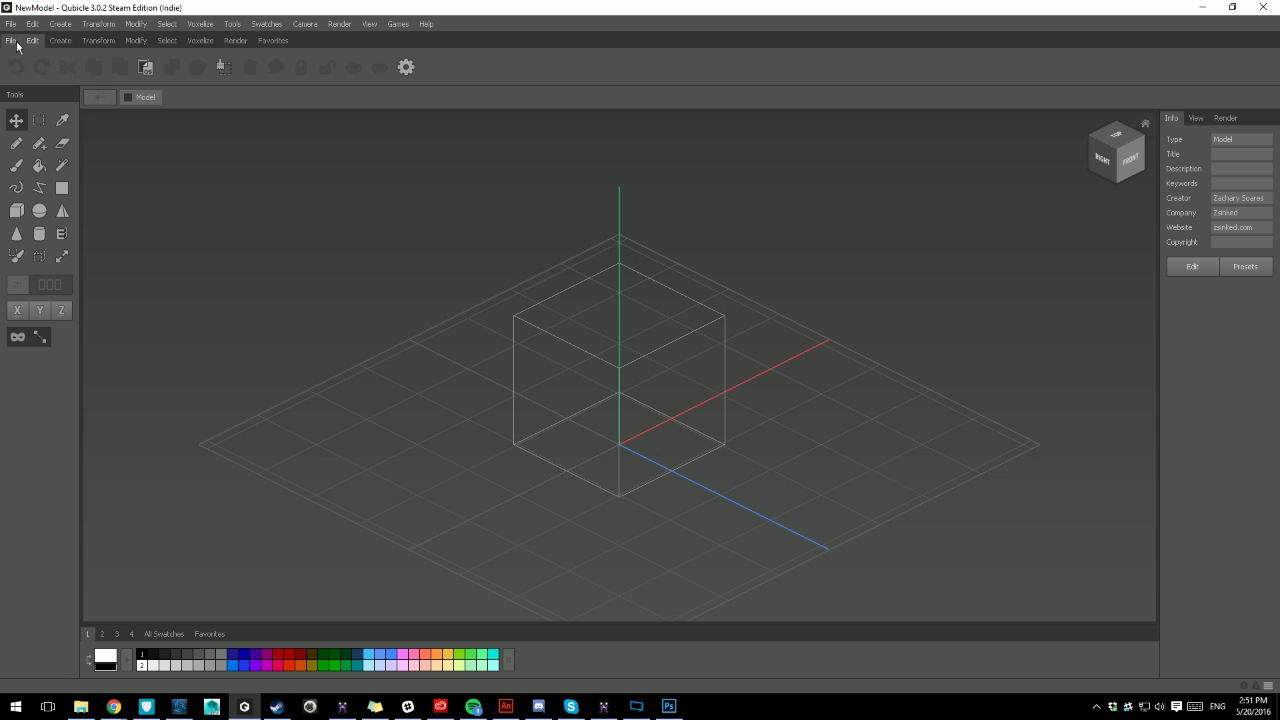
# - Show the File tool set and close the File command list
pyautogui.click(17, 44)
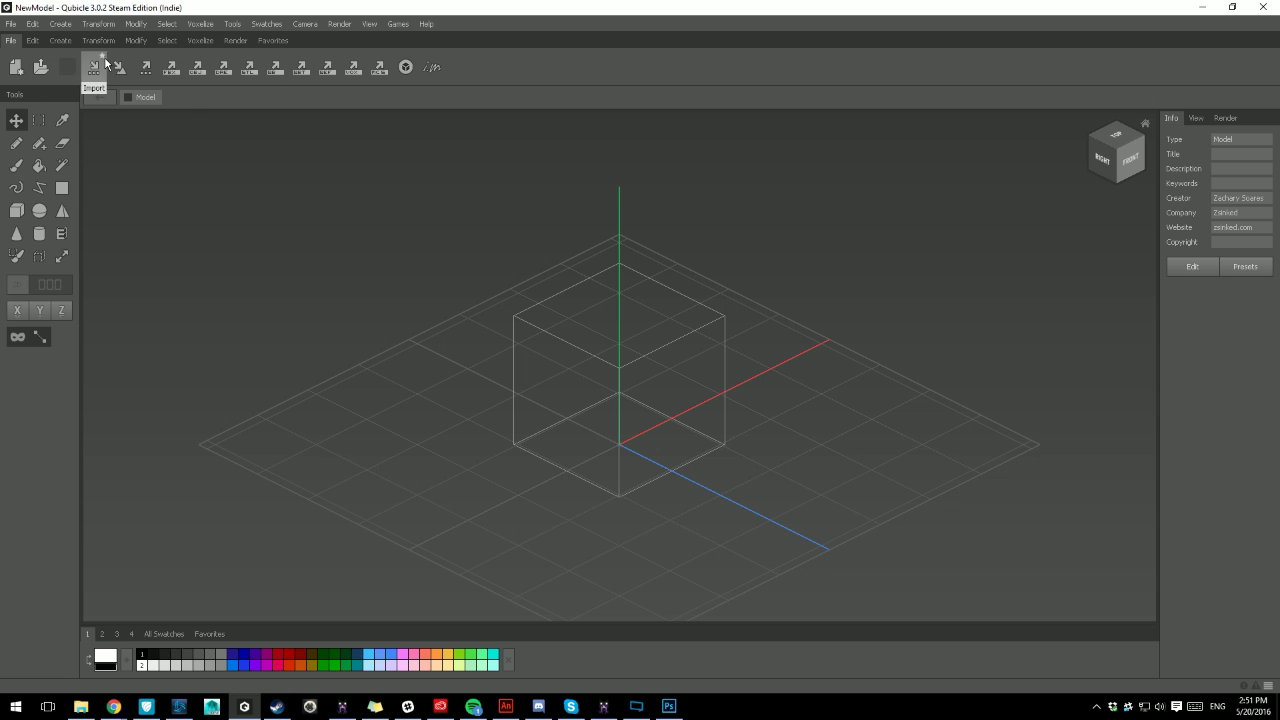
pyautogui.click(11, 24)
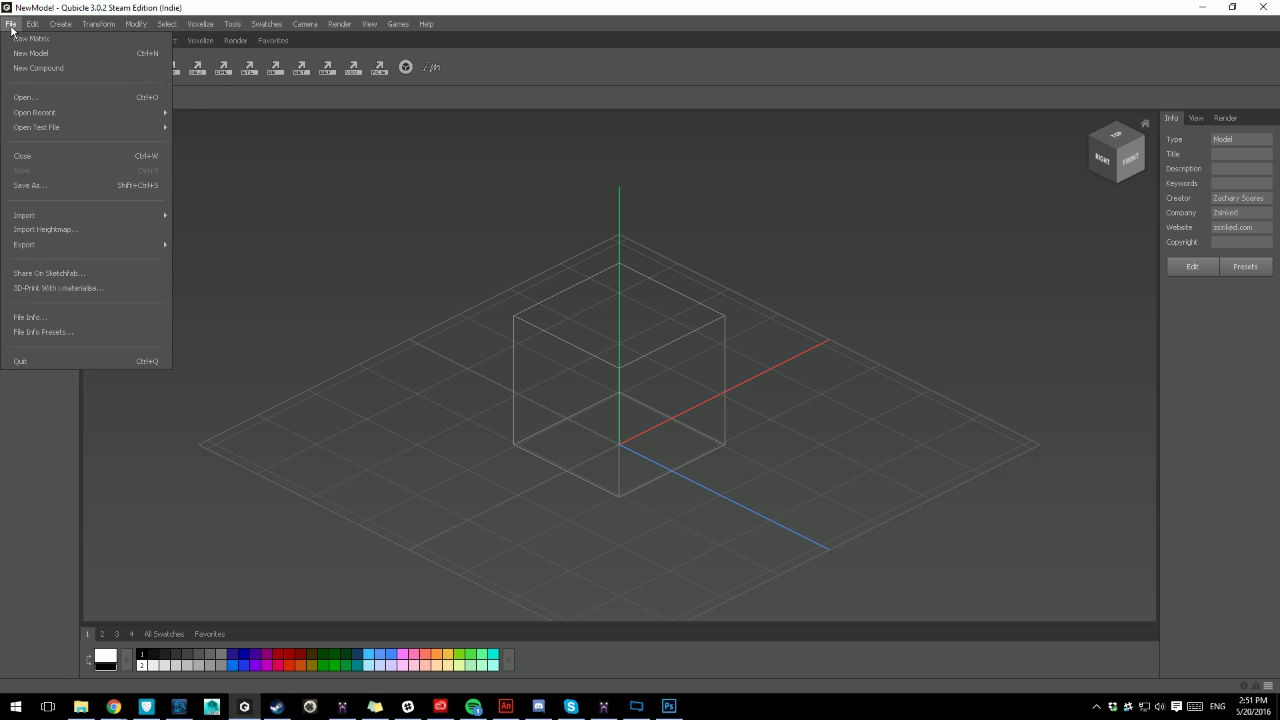
pyautogui.click(289, 40)
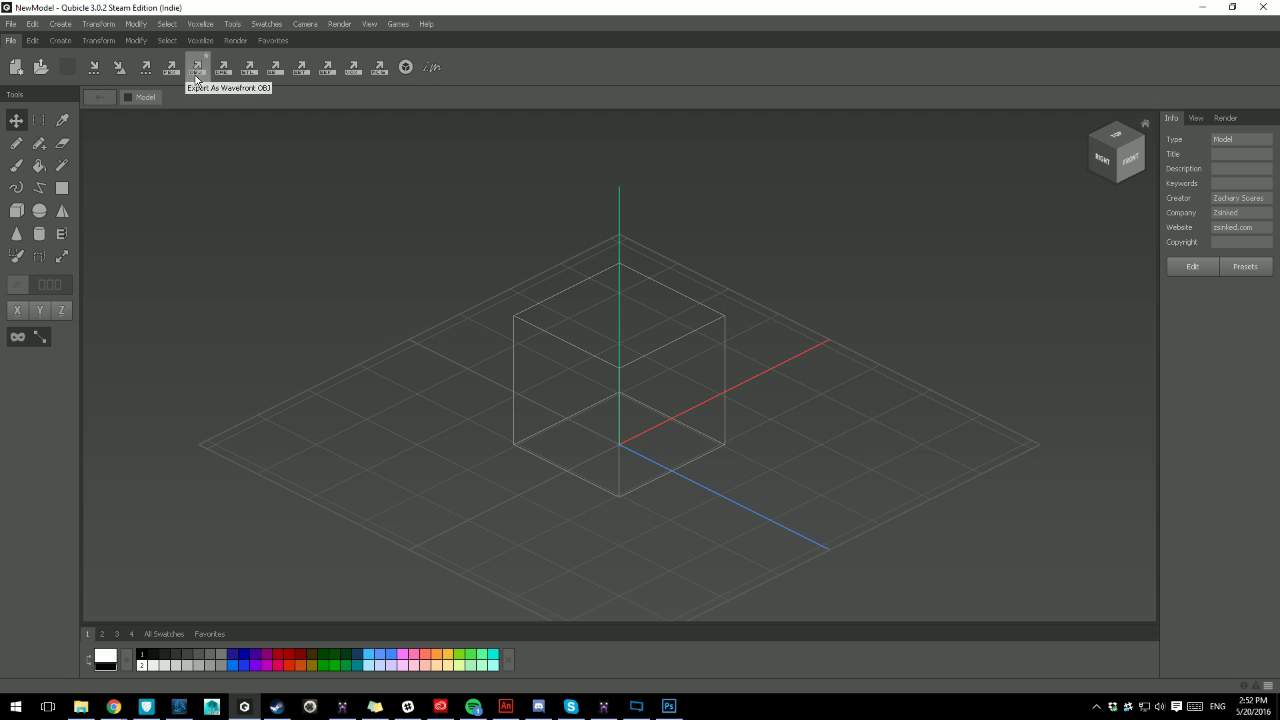
# - Rectangle-select the empty 50 x 50 x 50 cube matrix, delete it, and show Favorites
pyautogui.click(38, 120)
pyautogui.moveTo(725, 444); pyautogui.dragTo(484, 561)
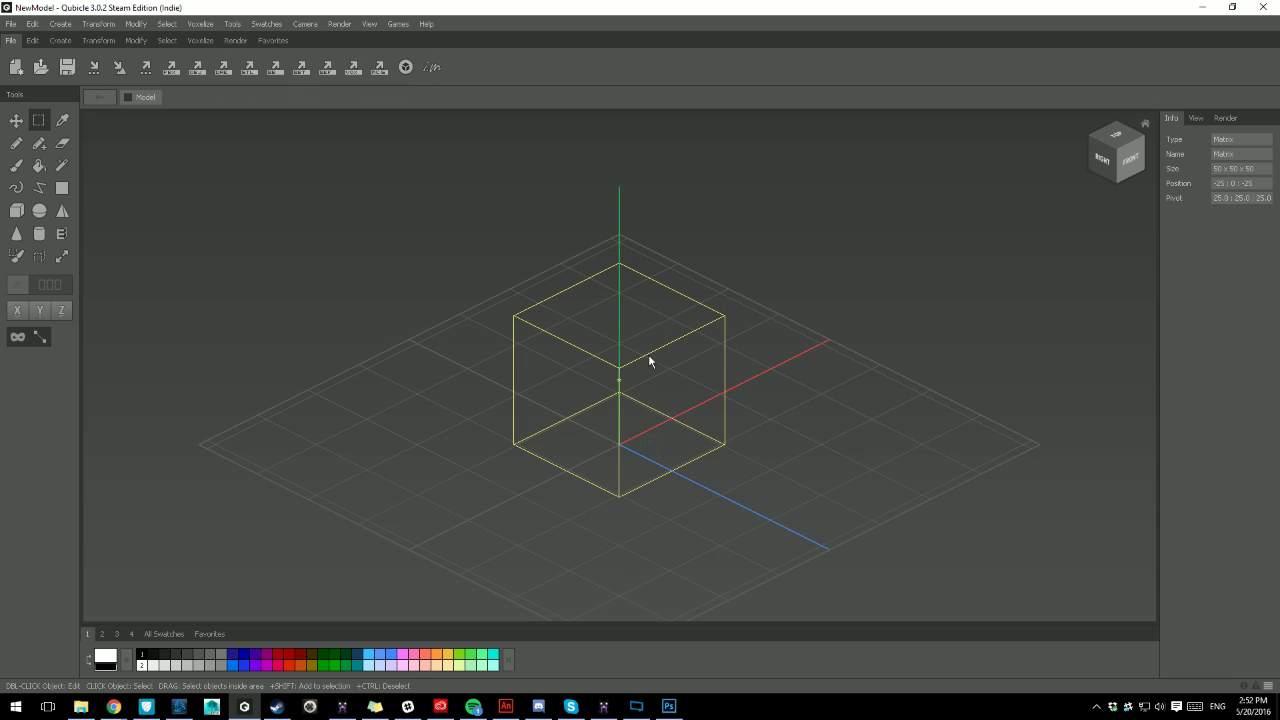
pyautogui.press('Delete')
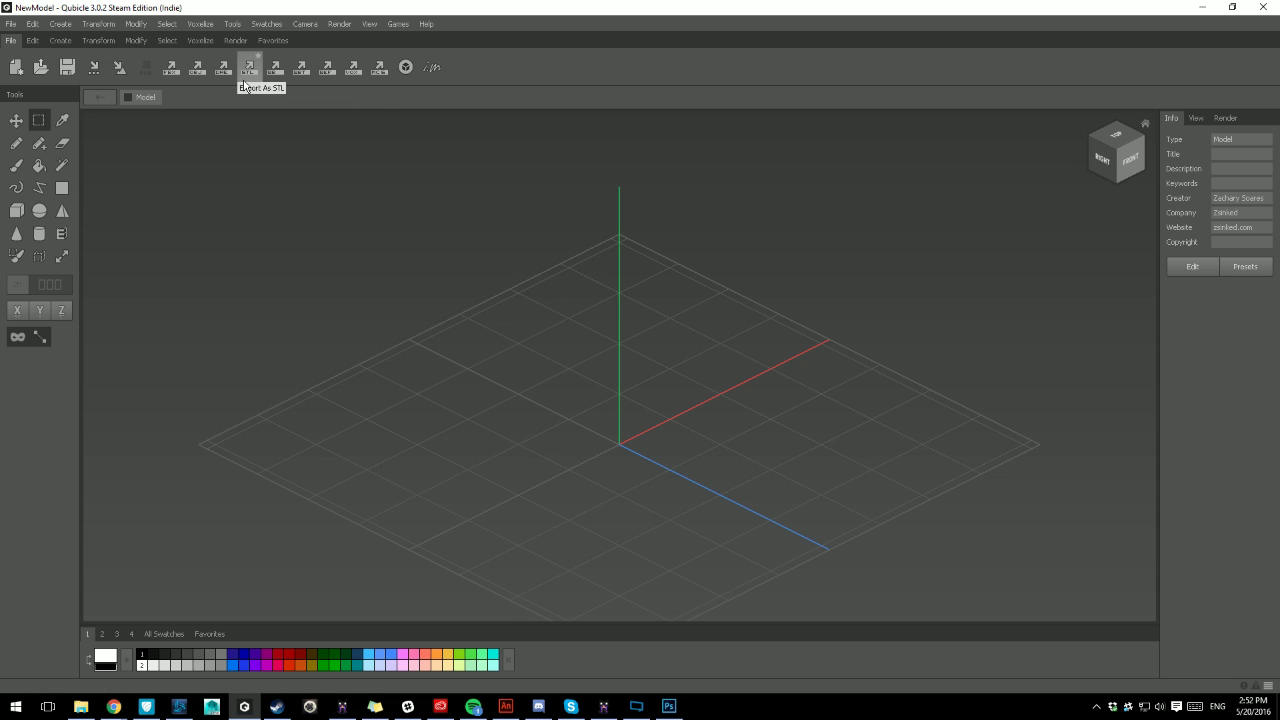
pyautogui.click(259, 43)
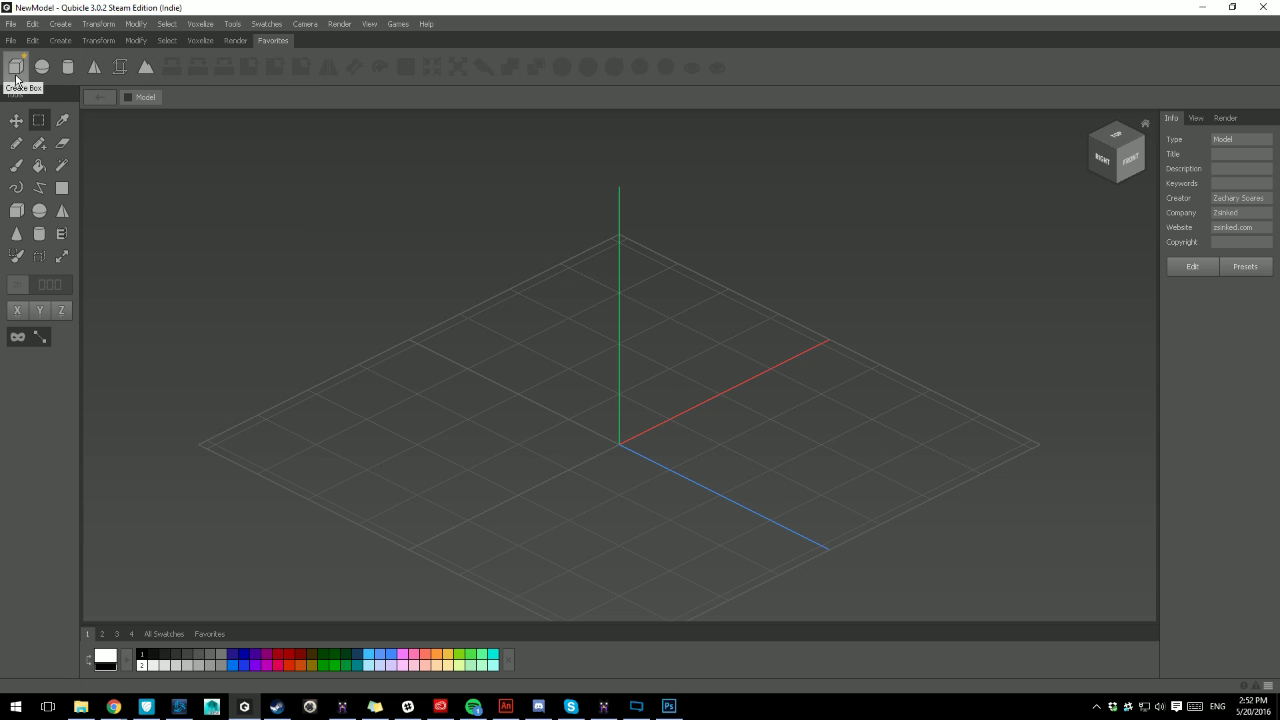
# - View the Create tools, then return to the Favorites tool set
pyautogui.click(58, 45)
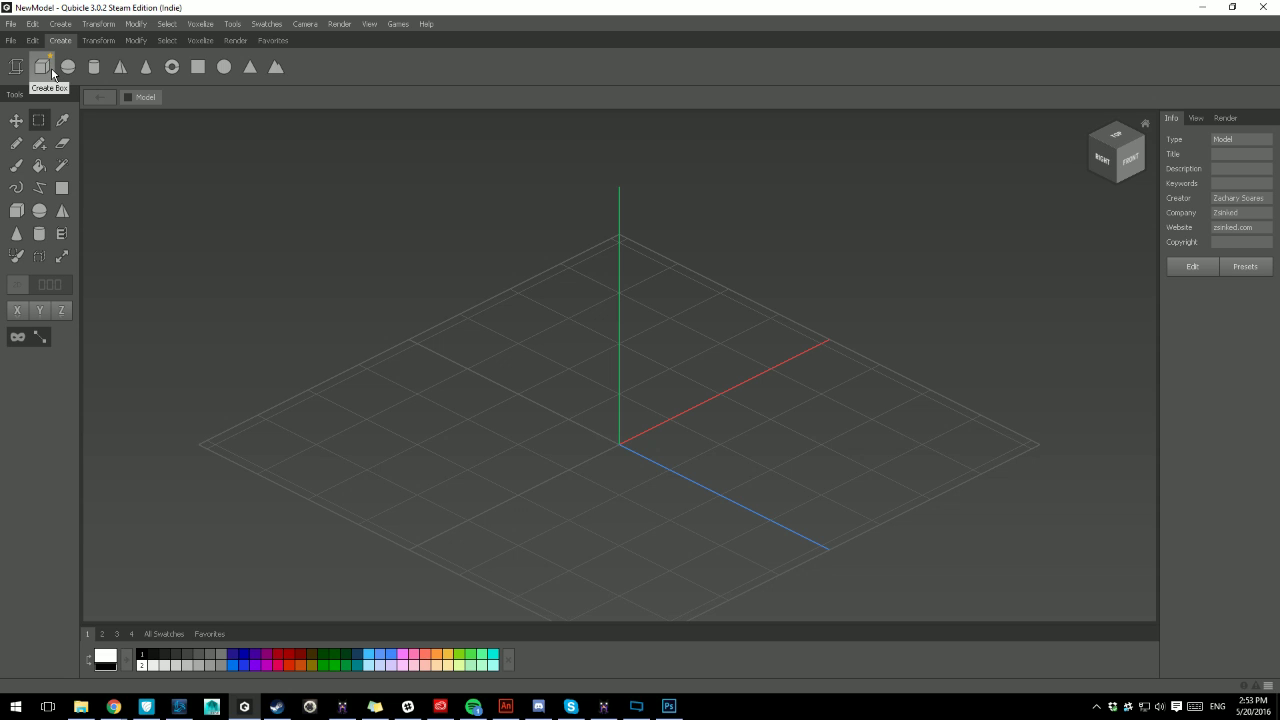
pyautogui.click(273, 40)
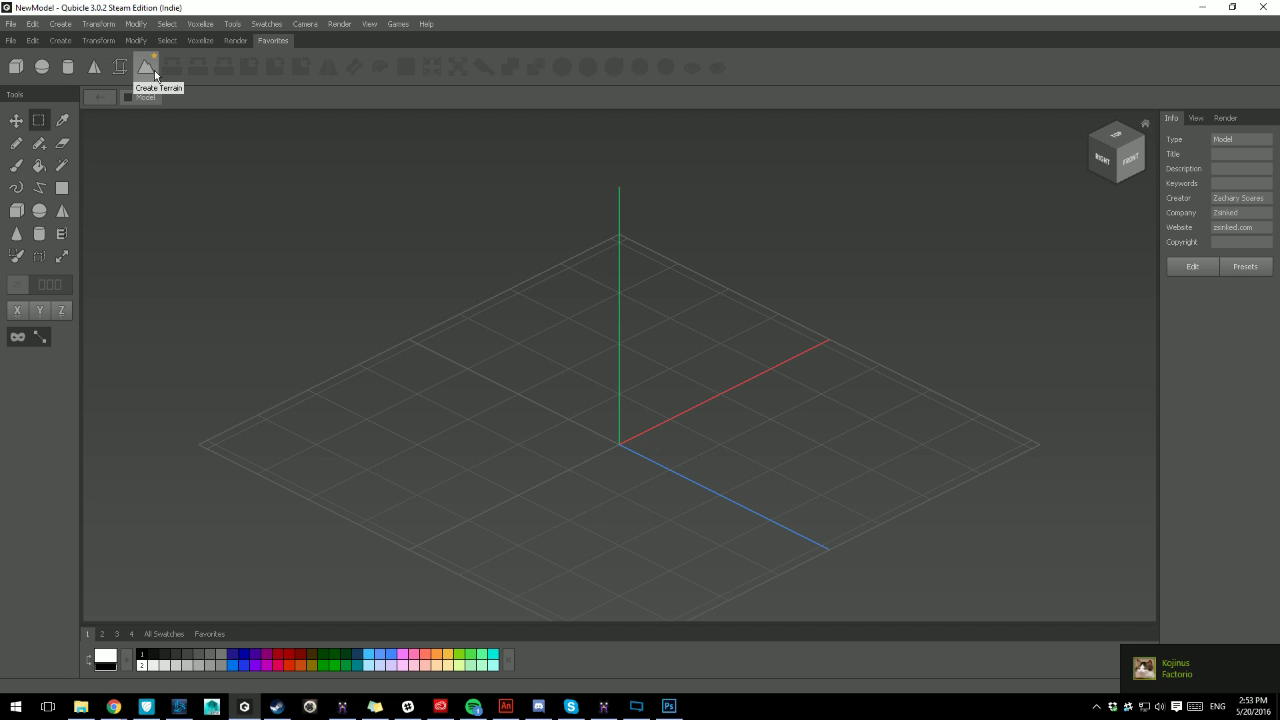
# - Create a 7 x 6 x 8 matrix named Box at -3:0:-4 via Create Box
pyautogui.click(16, 66)
pyautogui.press('Return')
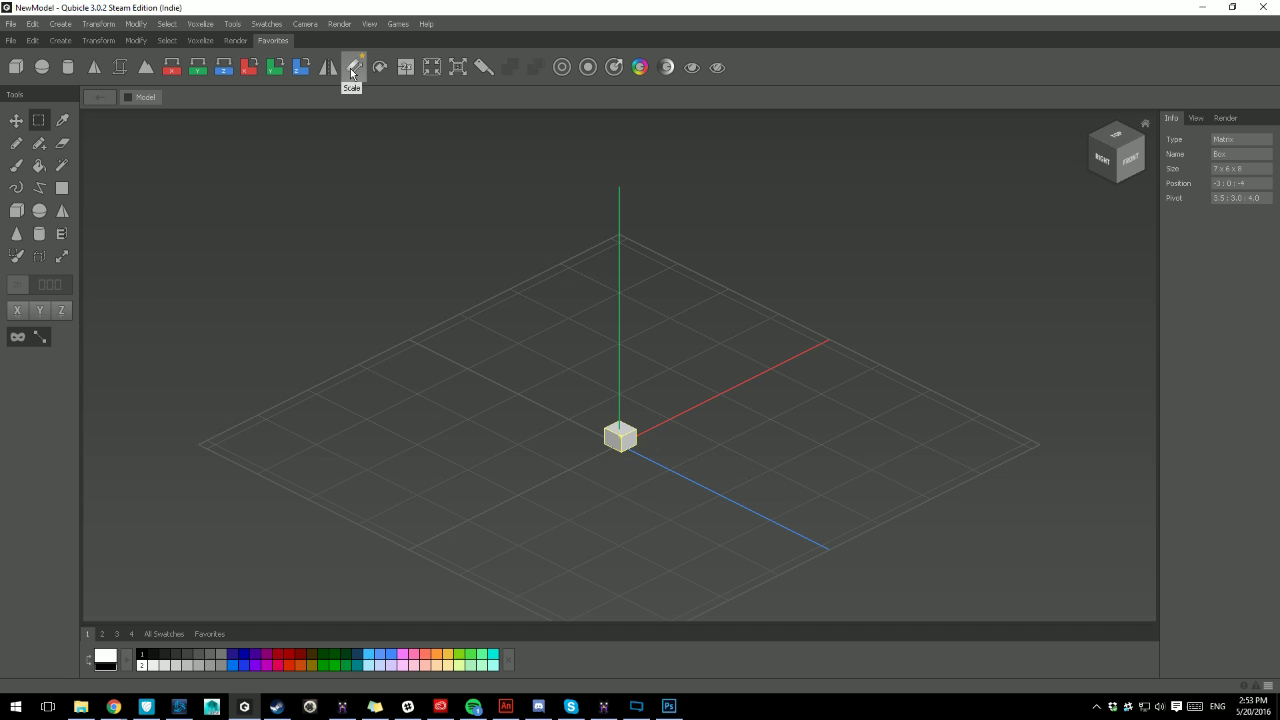
pyautogui.click(350, 68)
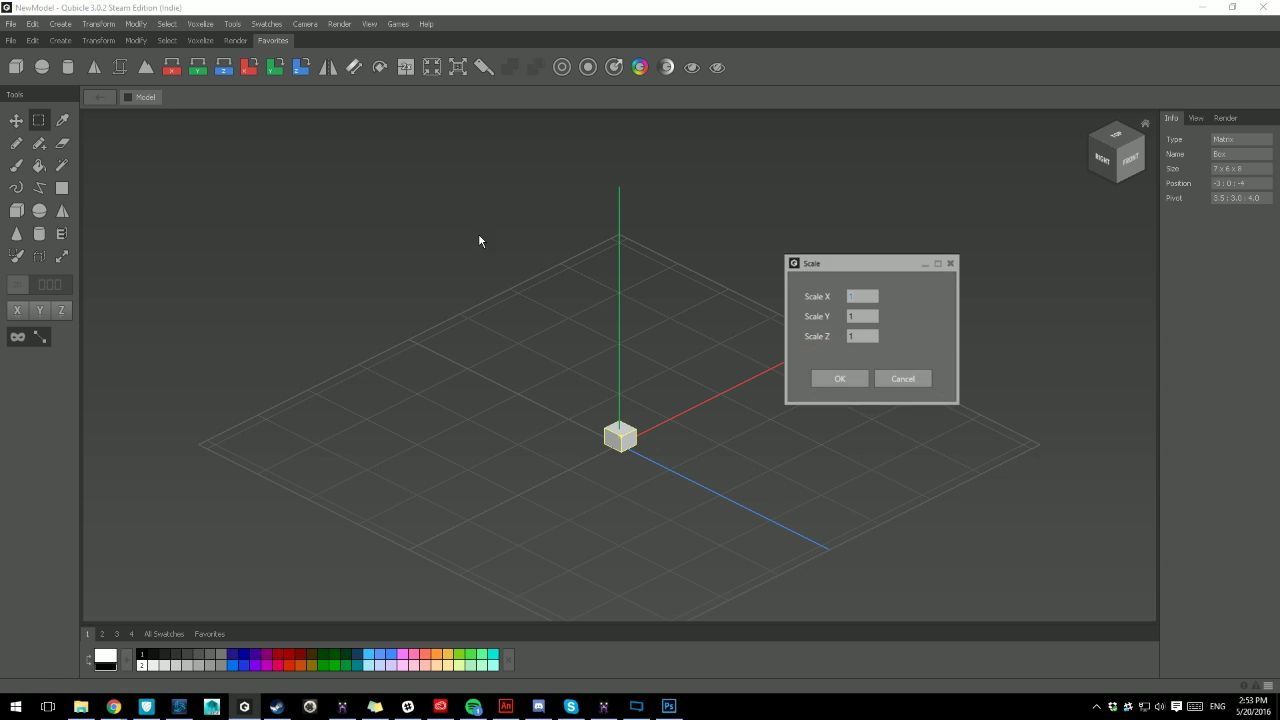
pyautogui.click(891, 378)
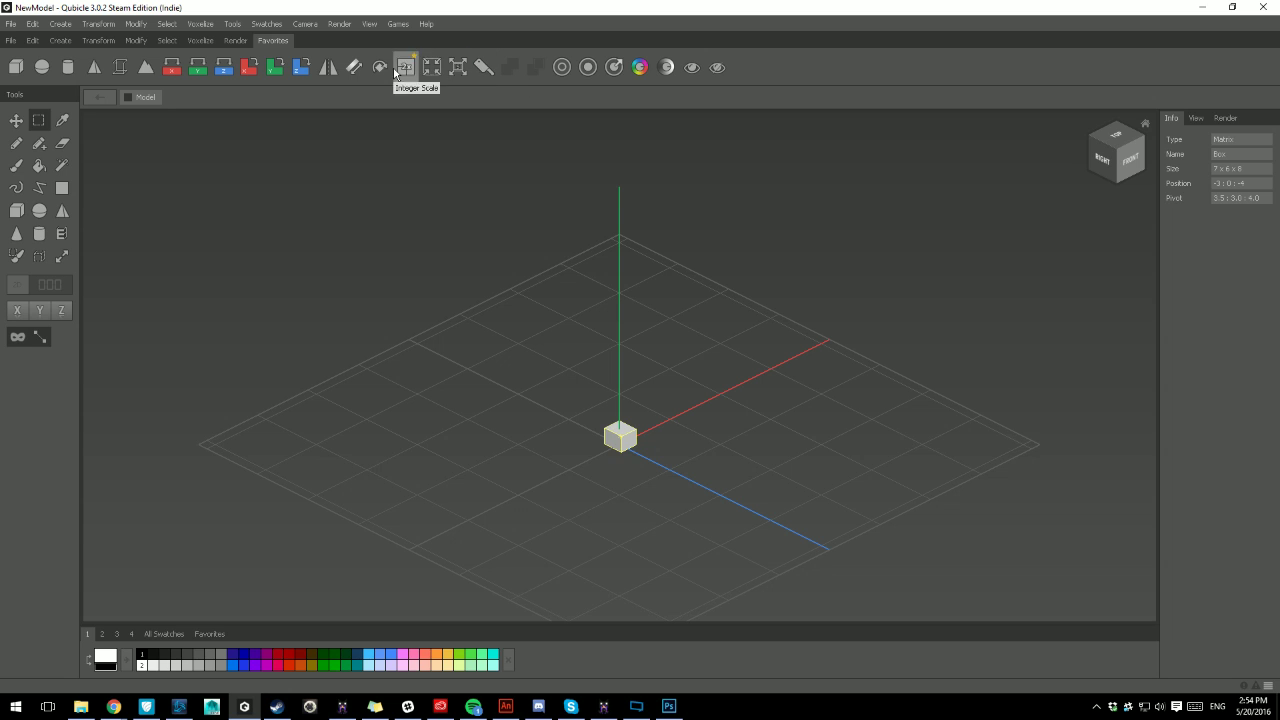
# - Cancel the Divide Workarea dialog from the Modify tools and return to Favorites
pyautogui.click(137, 42)
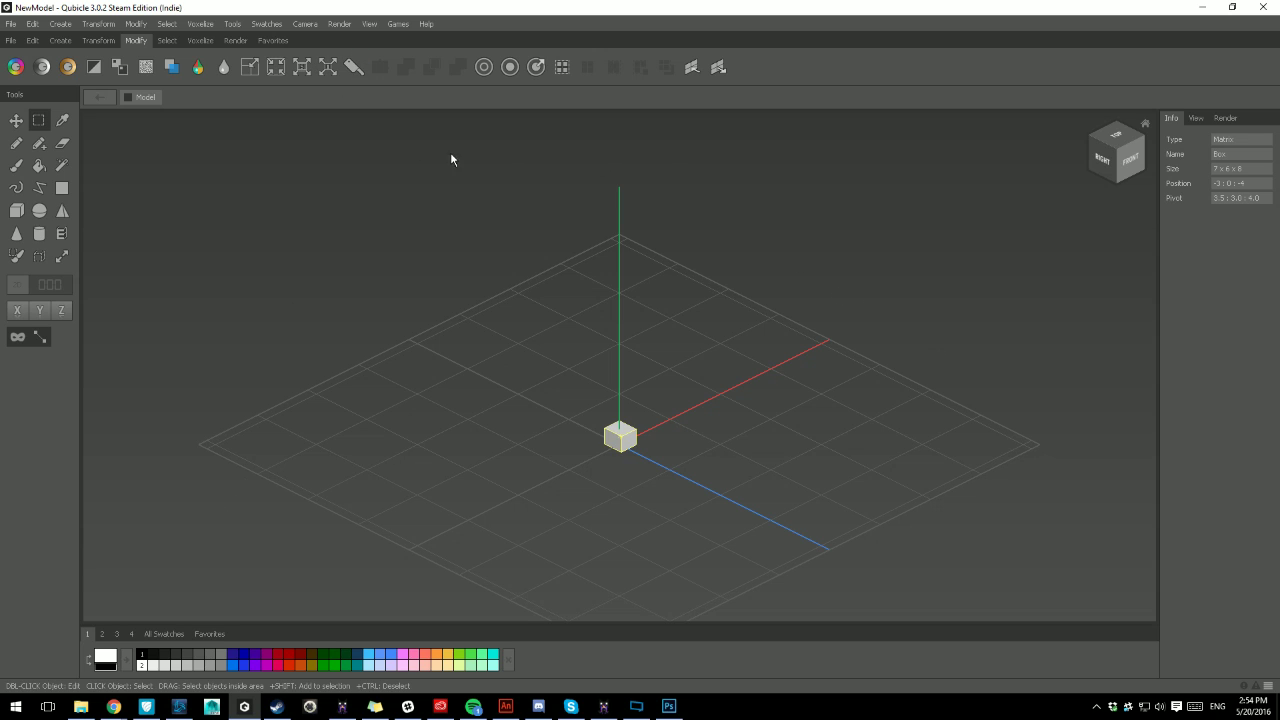
pyautogui.click(352, 69)
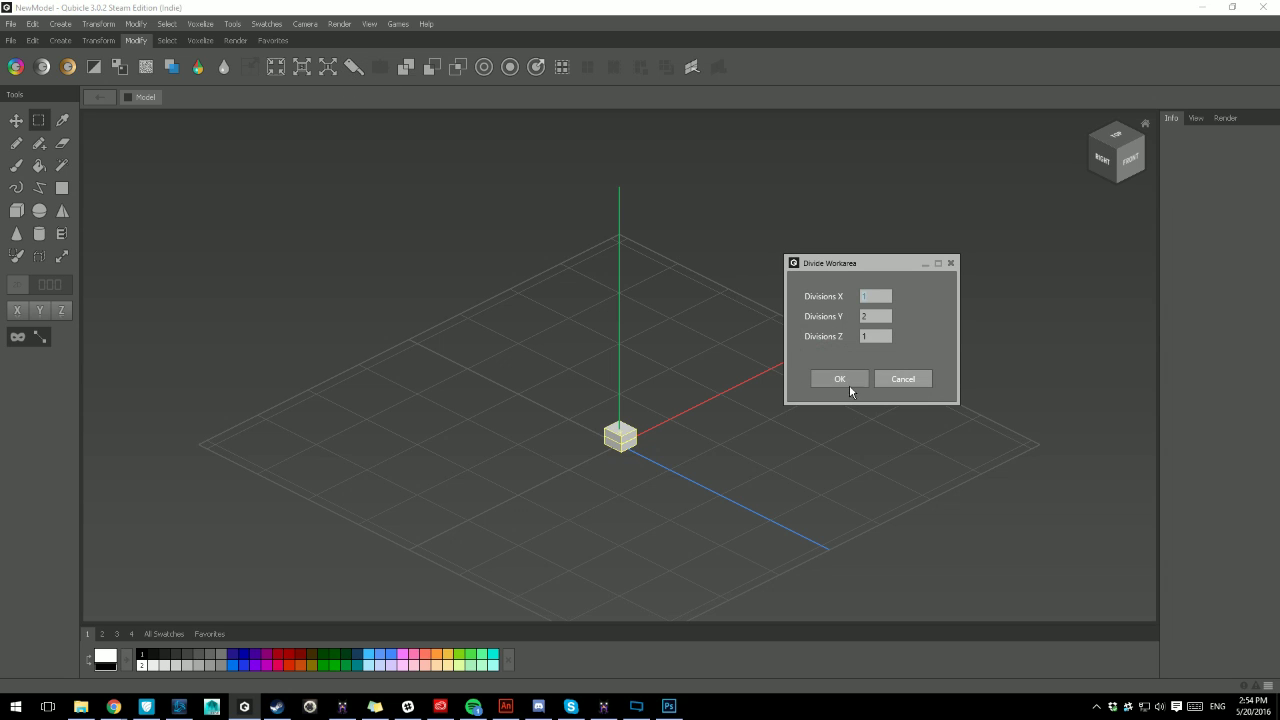
pyautogui.click(903, 378)
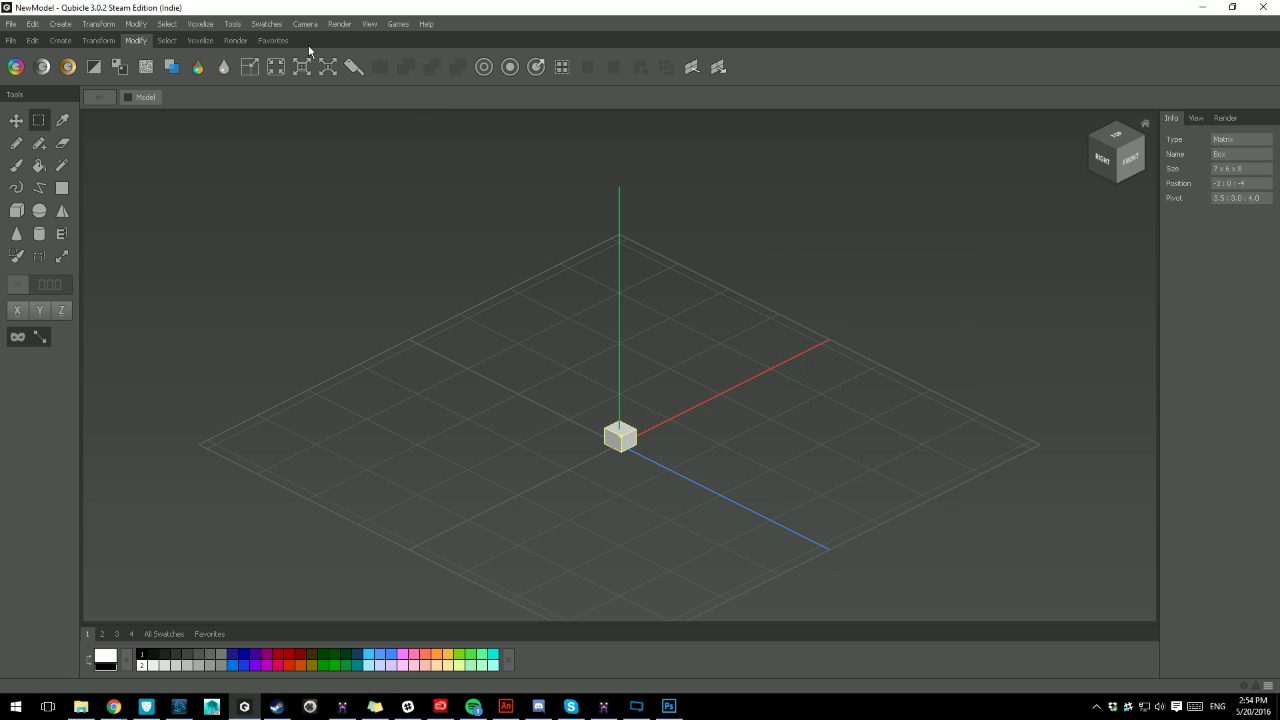
pyautogui.click(273, 41)
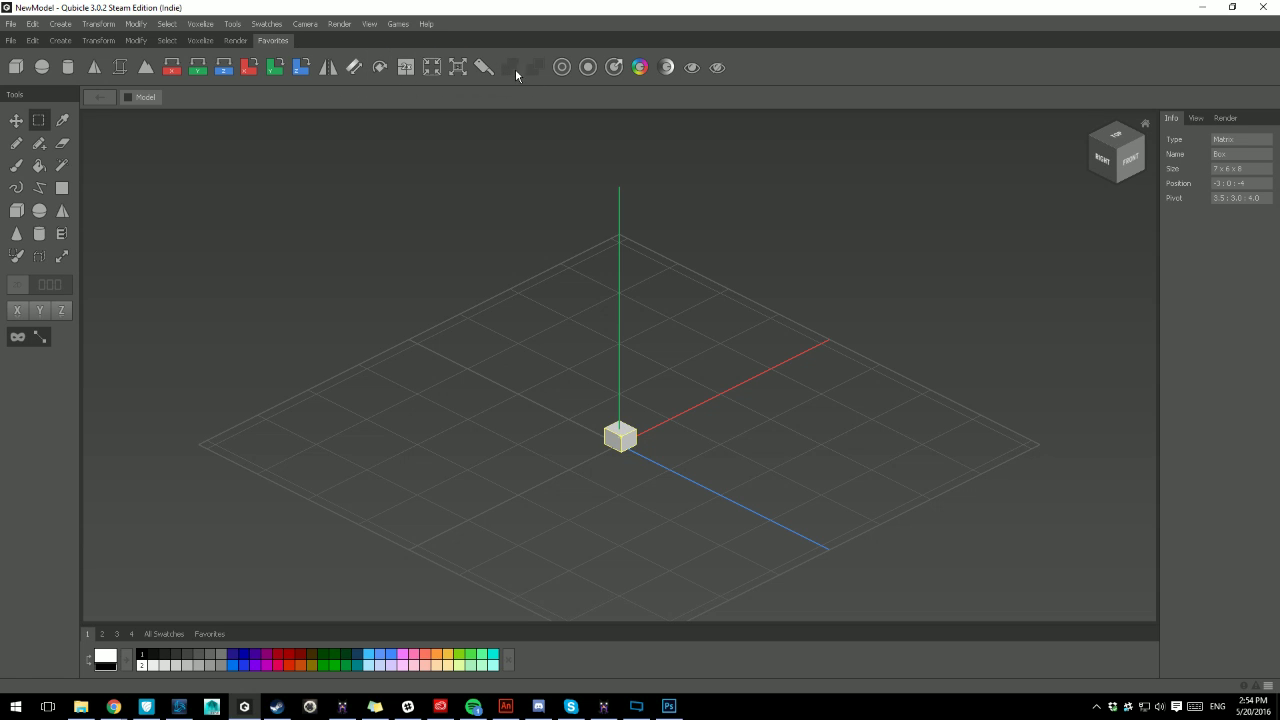
# - Copy the box along X and position the copy against the original
pyautogui.press('m')
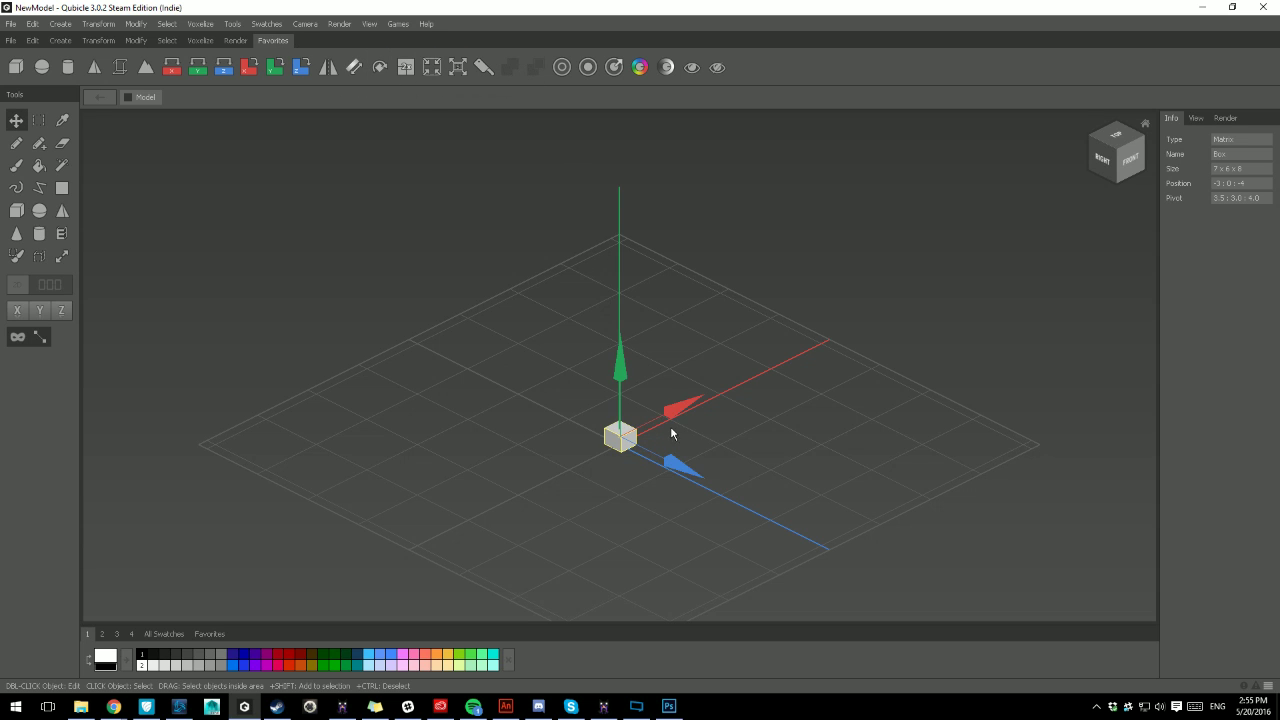
pyautogui.keyDown('shift'); pyautogui.moveTo(671, 418); pyautogui.dragTo(717, 399); pyautogui.keyUp('shift')
pyautogui.keyDown('shift'); pyautogui.click(625, 434); pyautogui.keyUp('shift')
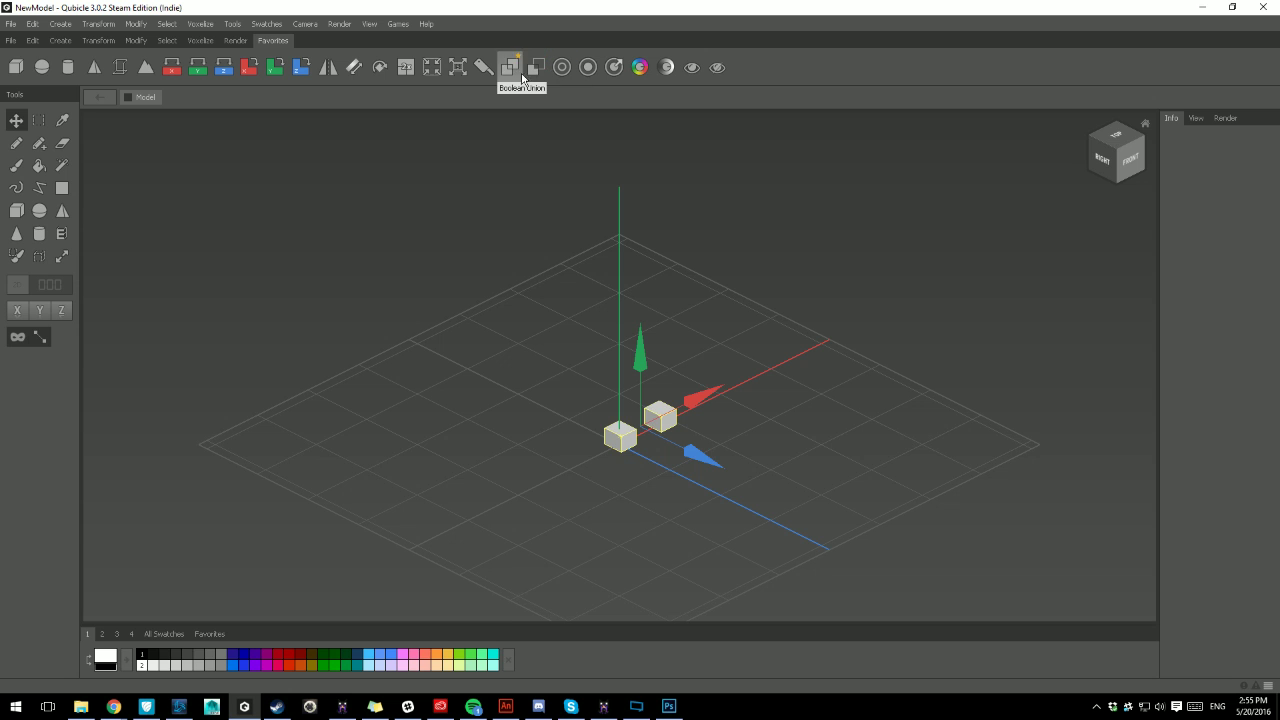
pyautogui.scroll(3, 656, 376)
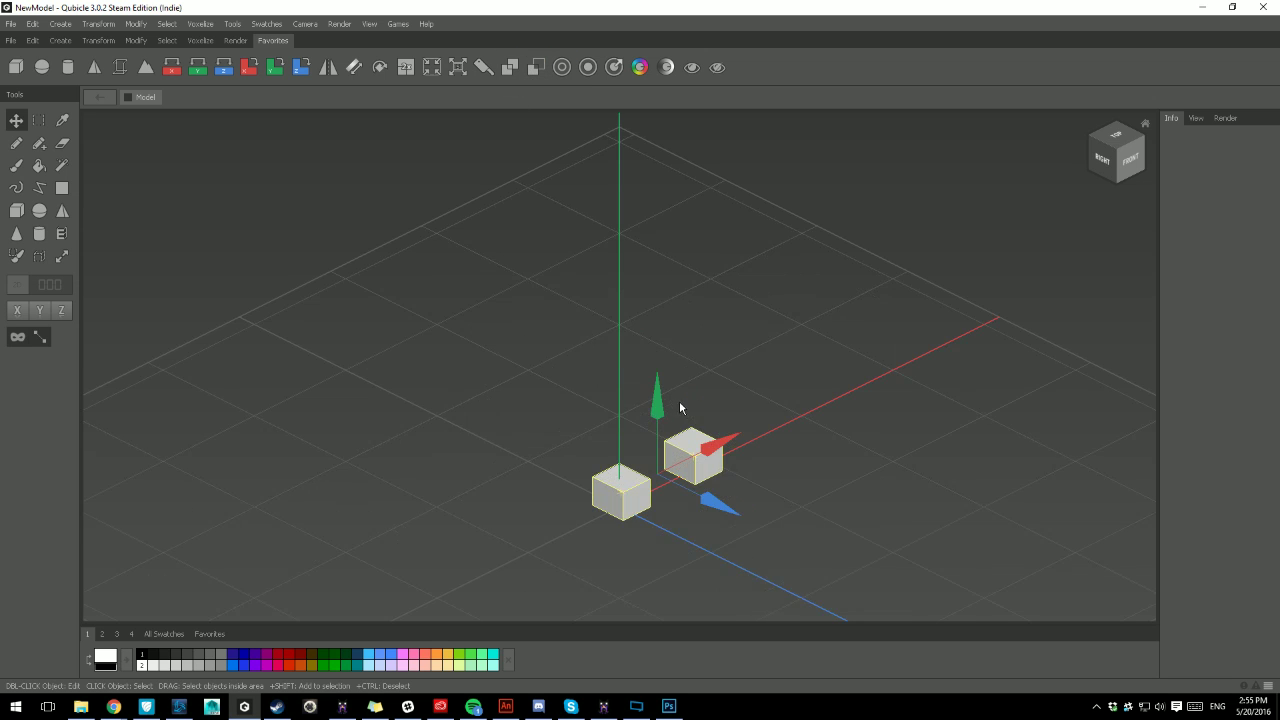
pyautogui.moveTo(628, 372); pyautogui.dragTo(638, 400, button='right')
pyautogui.click(689, 445)
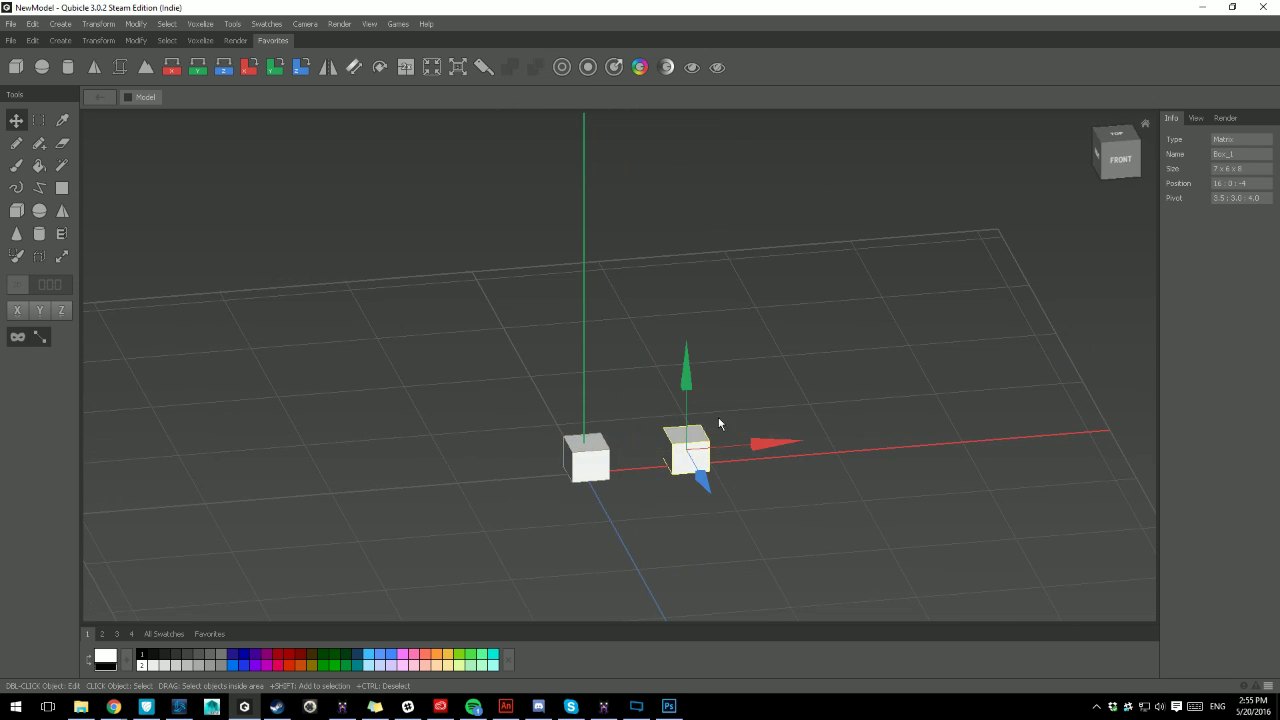
pyautogui.moveTo(770, 410); pyautogui.dragTo(690, 422)
pyautogui.moveTo(607, 340); pyautogui.dragTo(607, 355)
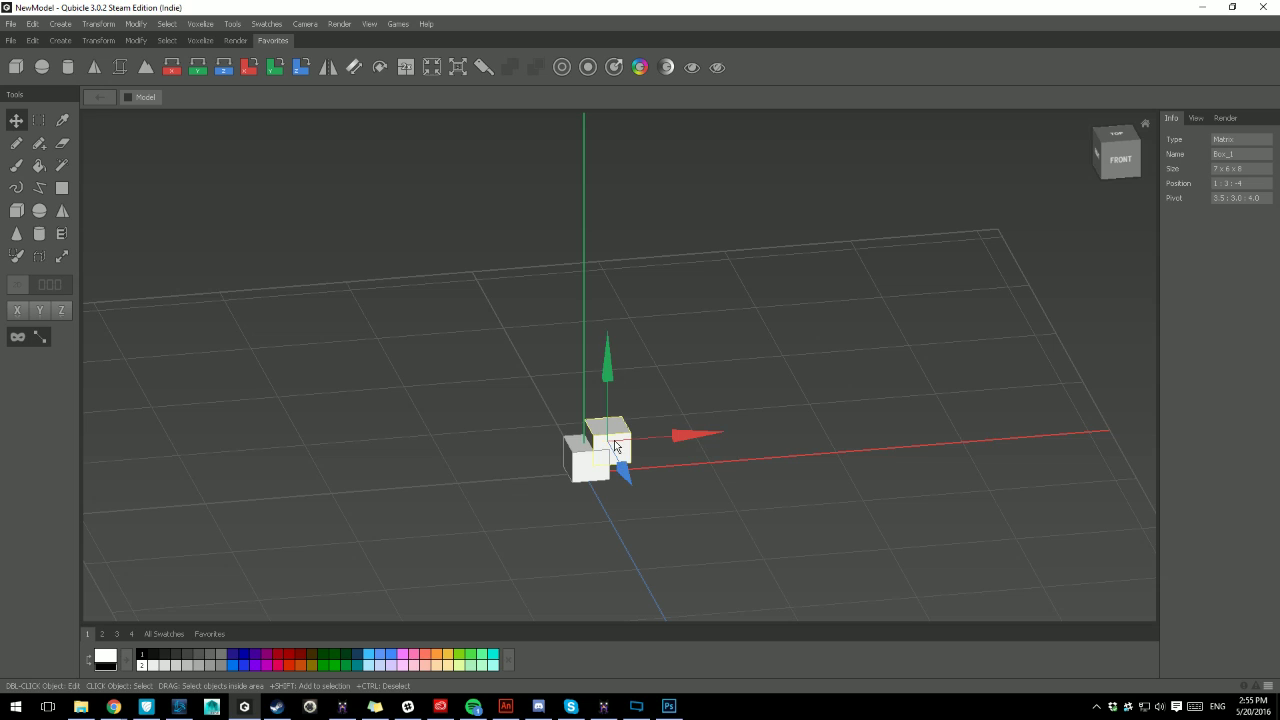
# - Boolean Union both boxes, undo it, and move Box_1 right to 12:3:-4
pyautogui.keyDown('shift'); pyautogui.click(580, 456); pyautogui.keyUp('shift')
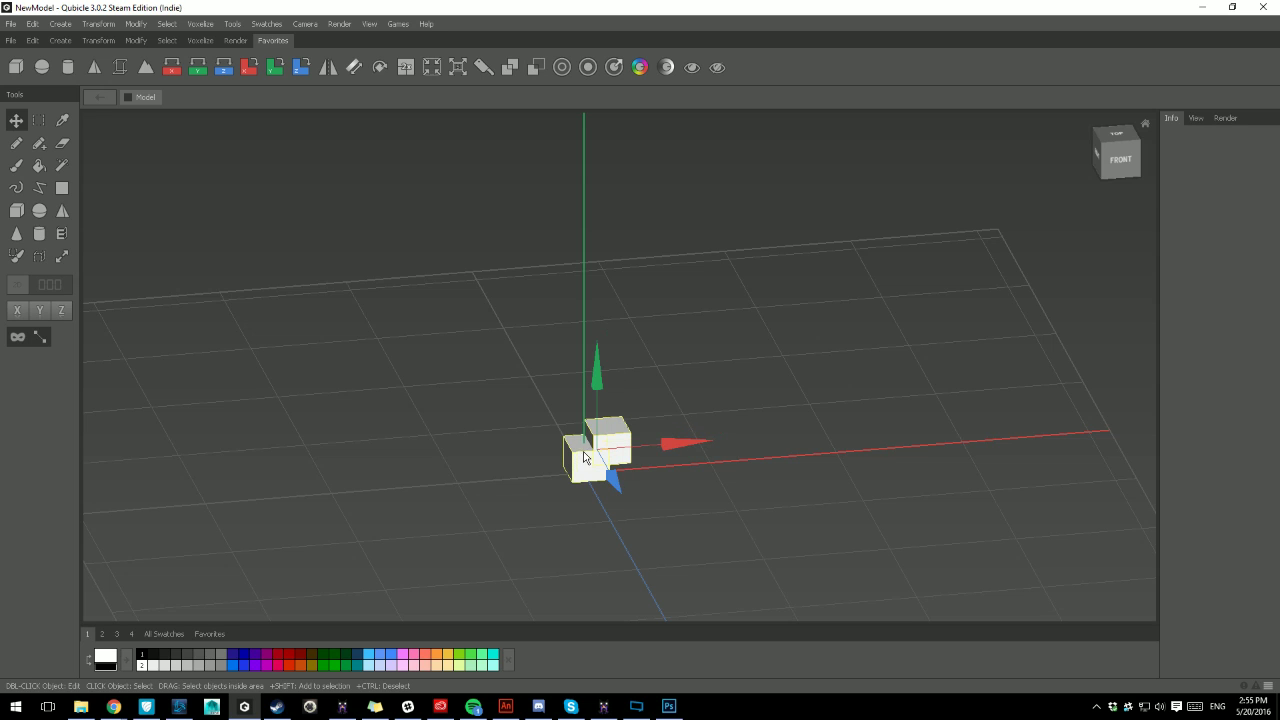
pyautogui.click(511, 71)
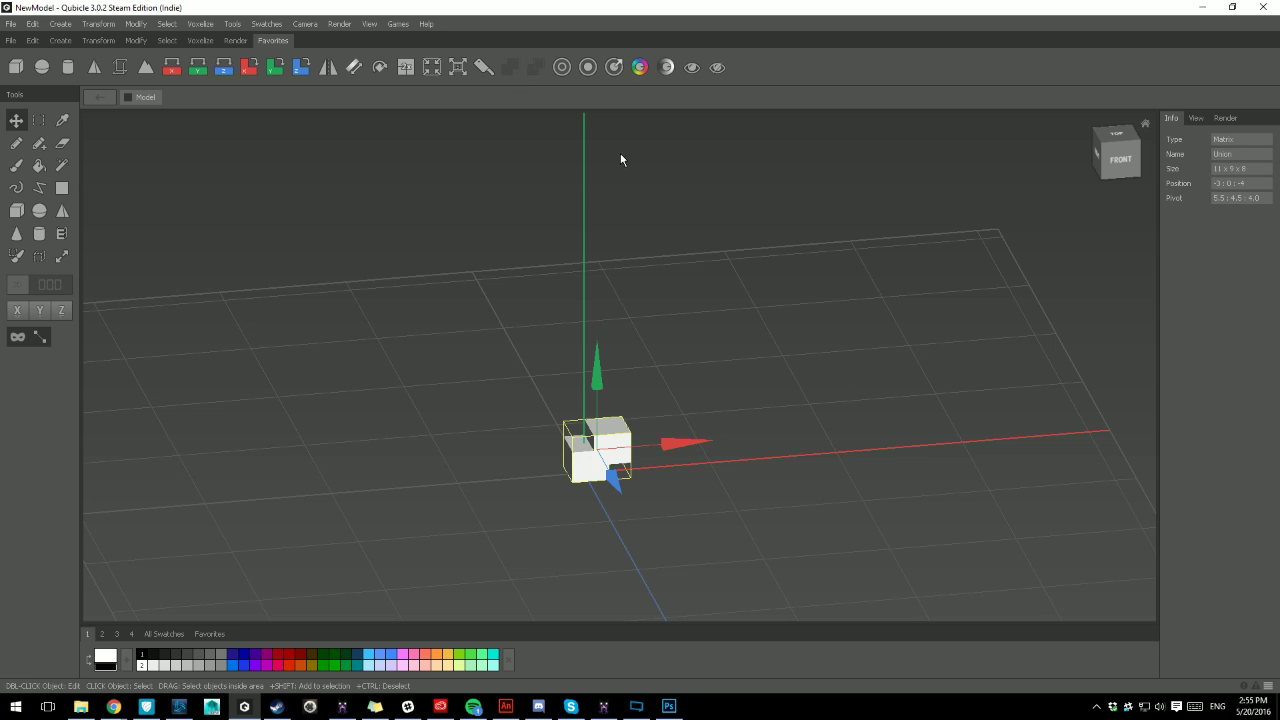
pyautogui.hotkey('ctrl', 'z')
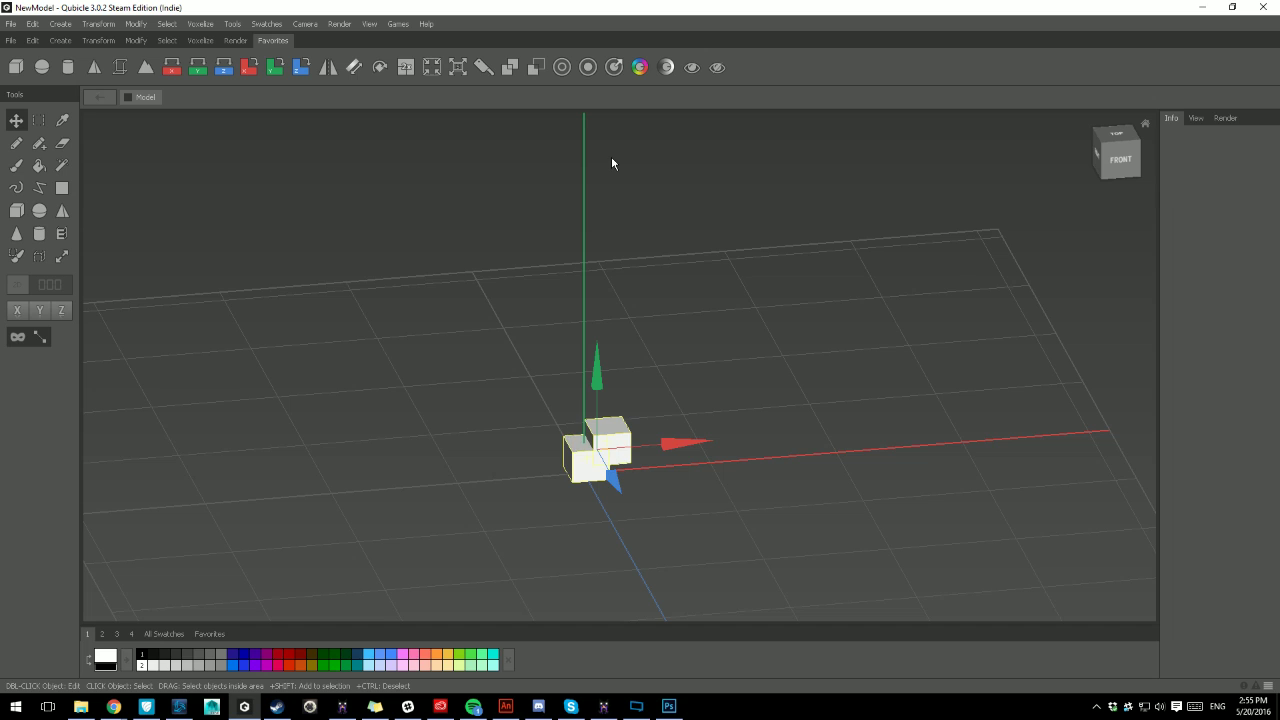
pyautogui.click(606, 437)
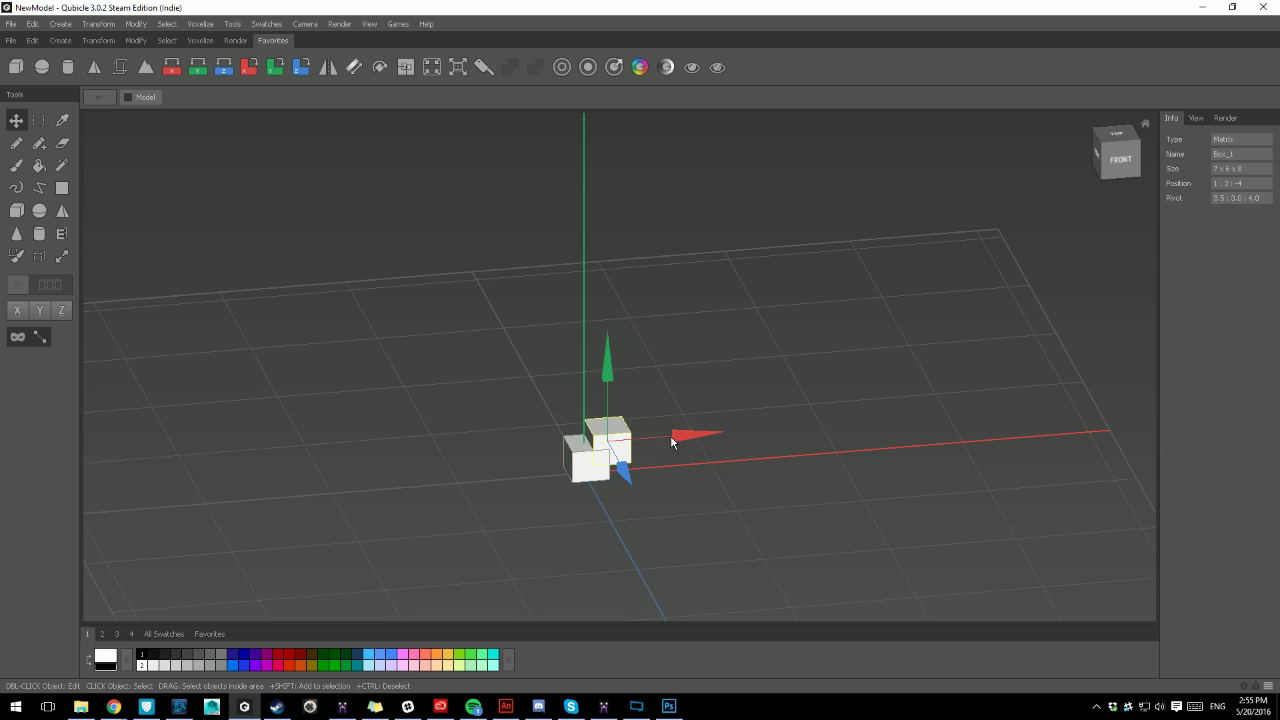
pyautogui.moveTo(674, 442)
pyautogui.mouseDown()
pyautogui.moveTo(686, 440)
pyautogui.moveTo(665, 441)
pyautogui.mouseUp()
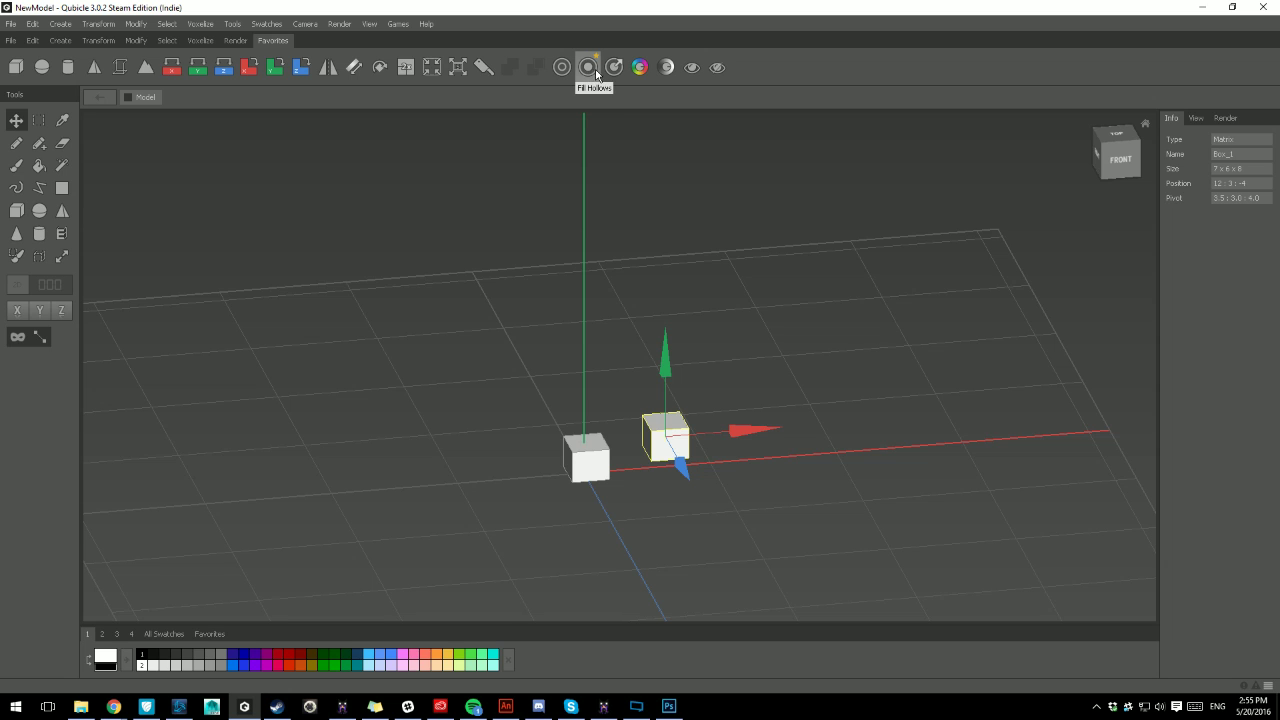
pyautogui.click(135, 40)
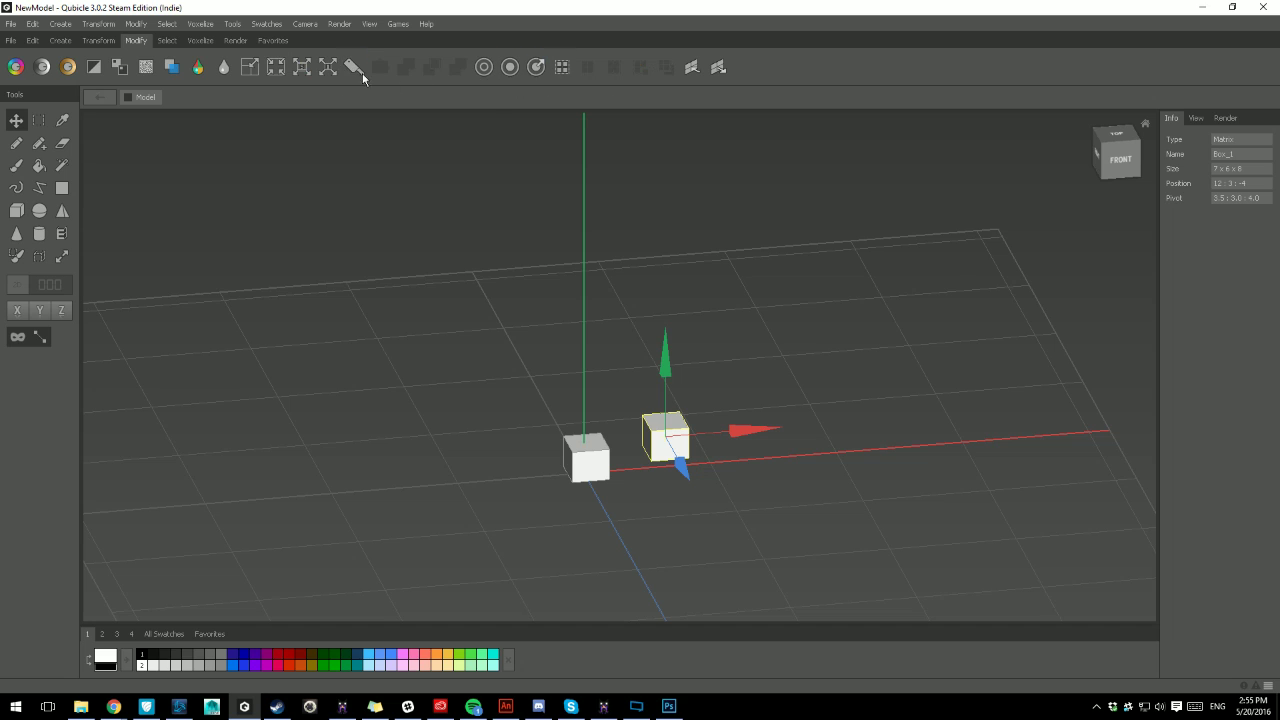
pyautogui.click(62, 42)
pyautogui.click(88, 41)
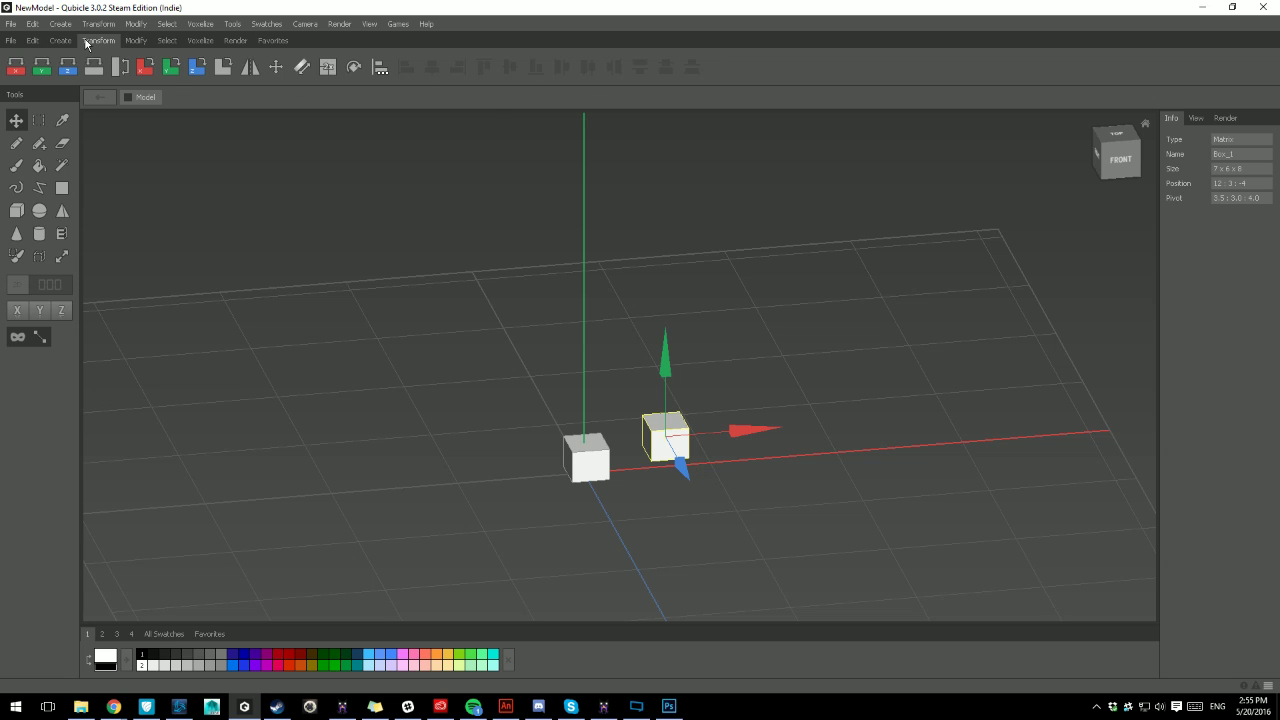
pyautogui.click(135, 41)
pyautogui.click(166, 41)
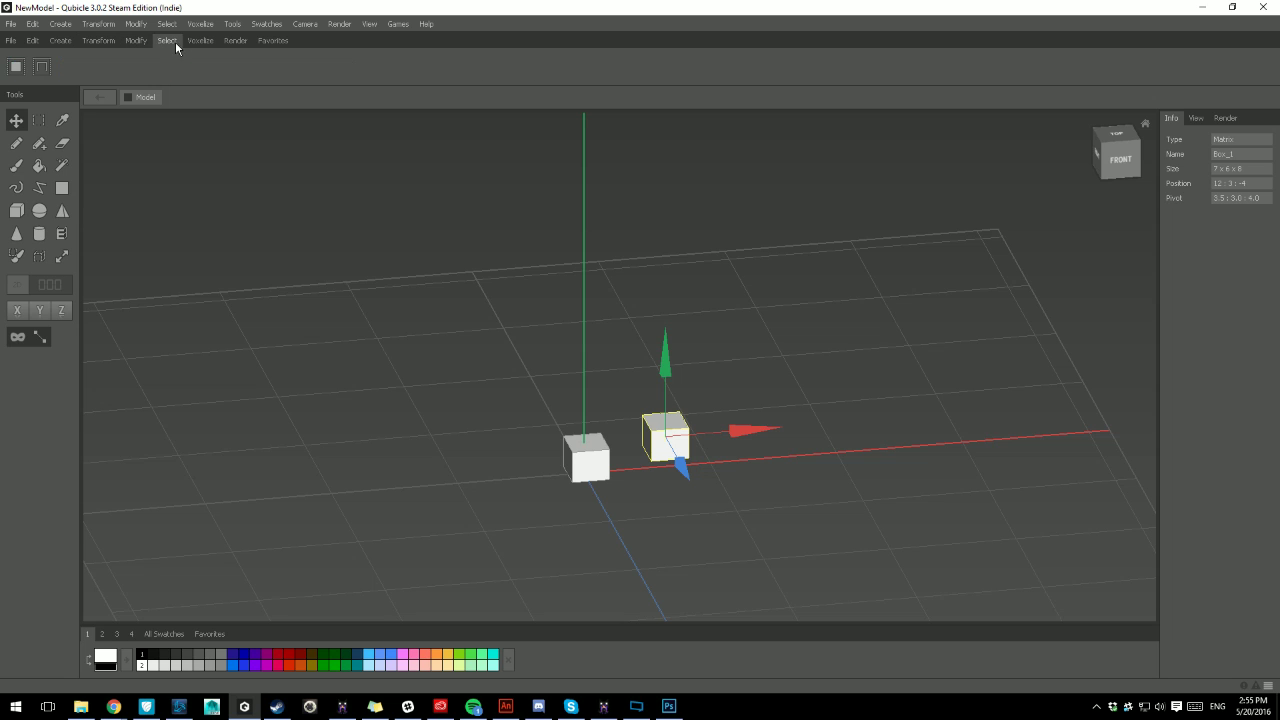
pyautogui.click(200, 41)
pyautogui.click(235, 41)
pyautogui.click(272, 41)
pyautogui.click(224, 43)
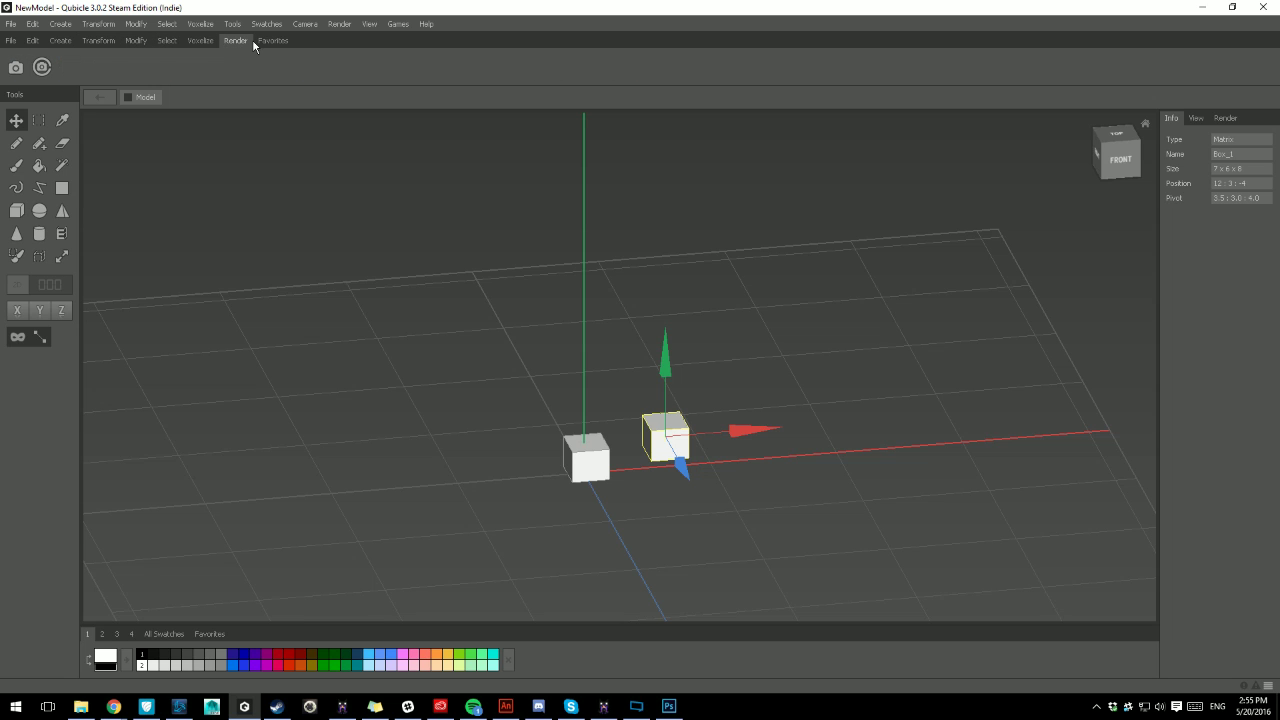
pyautogui.click(60, 41)
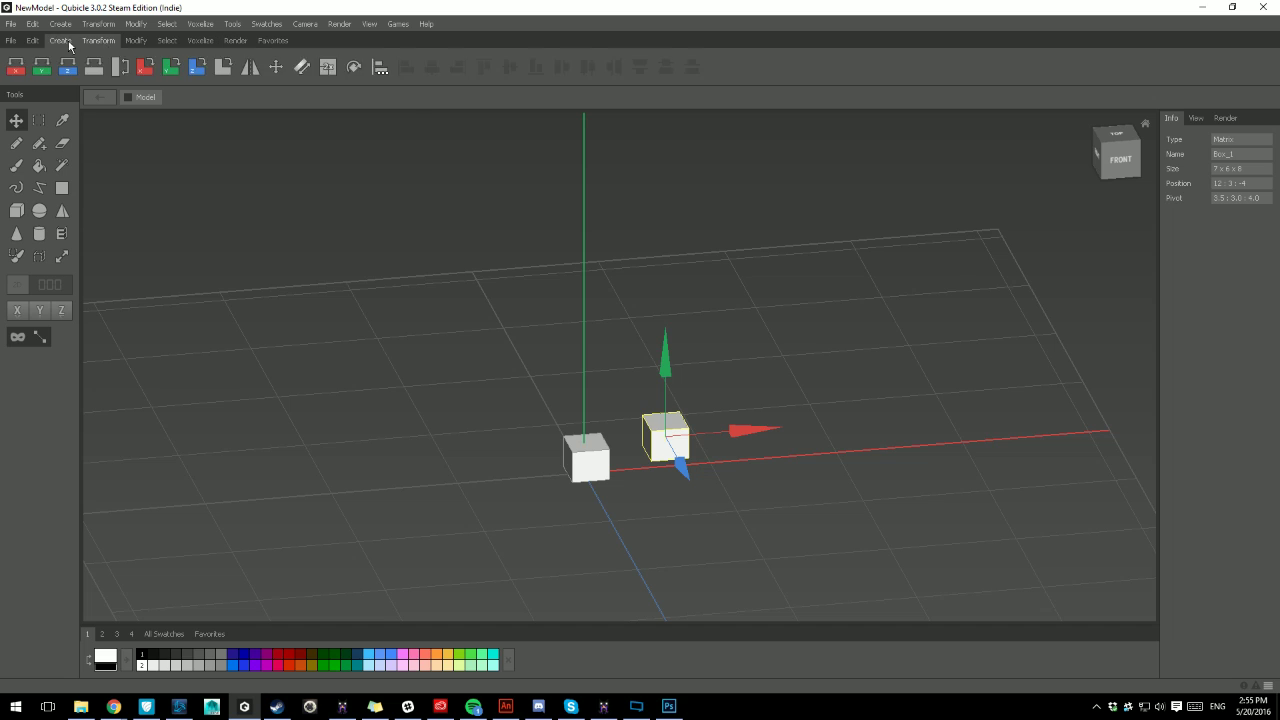
pyautogui.click(98, 41)
pyautogui.click(135, 41)
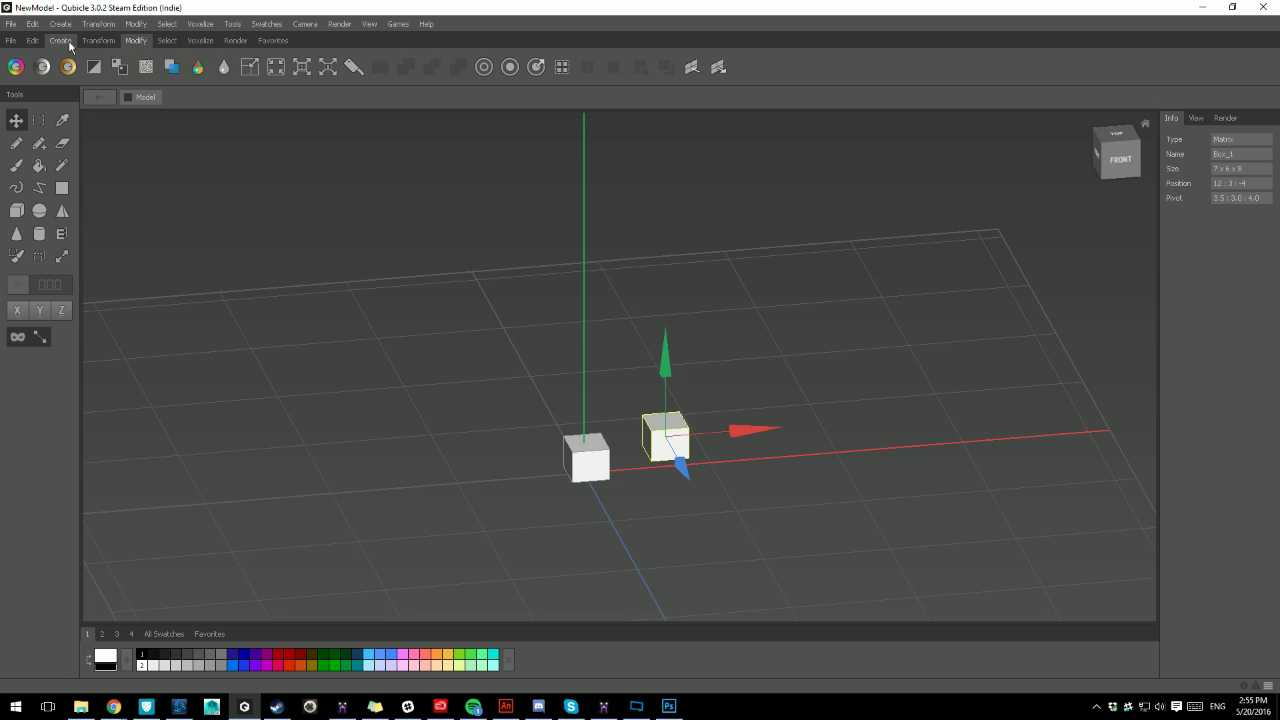
pyautogui.click(60, 41)
pyautogui.click(98, 41)
pyautogui.click(135, 41)
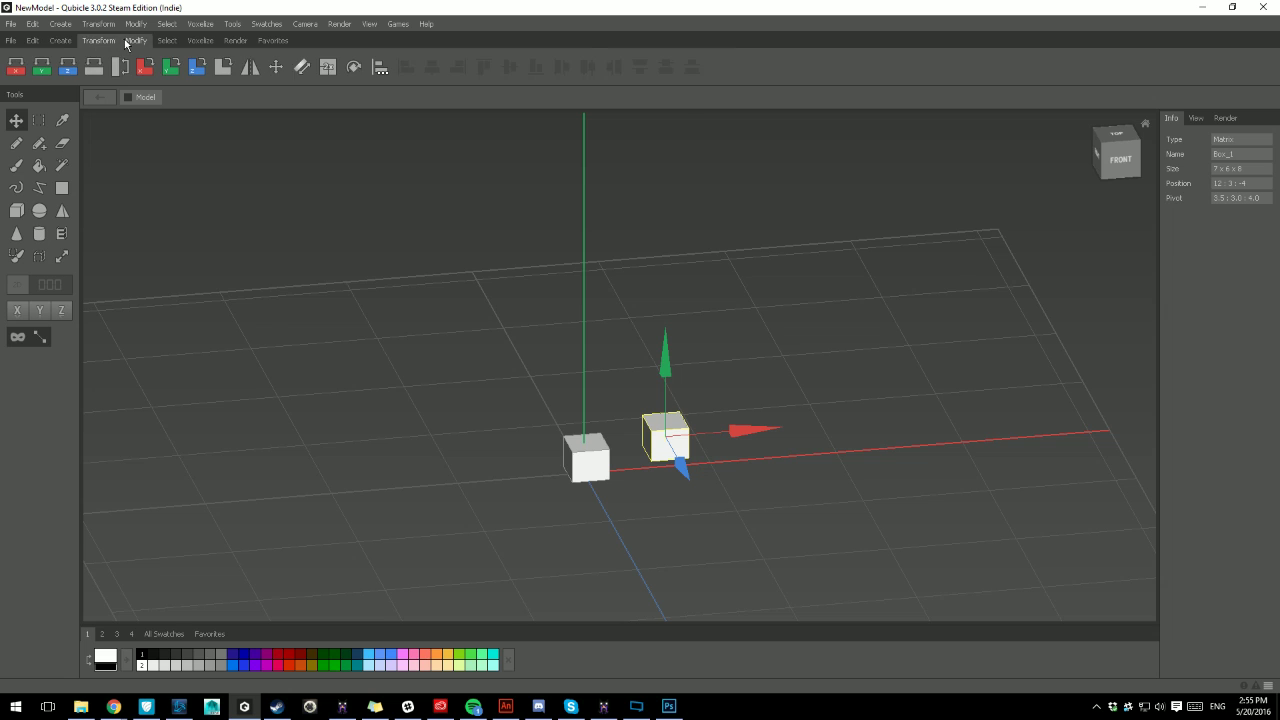
pyautogui.click(263, 41)
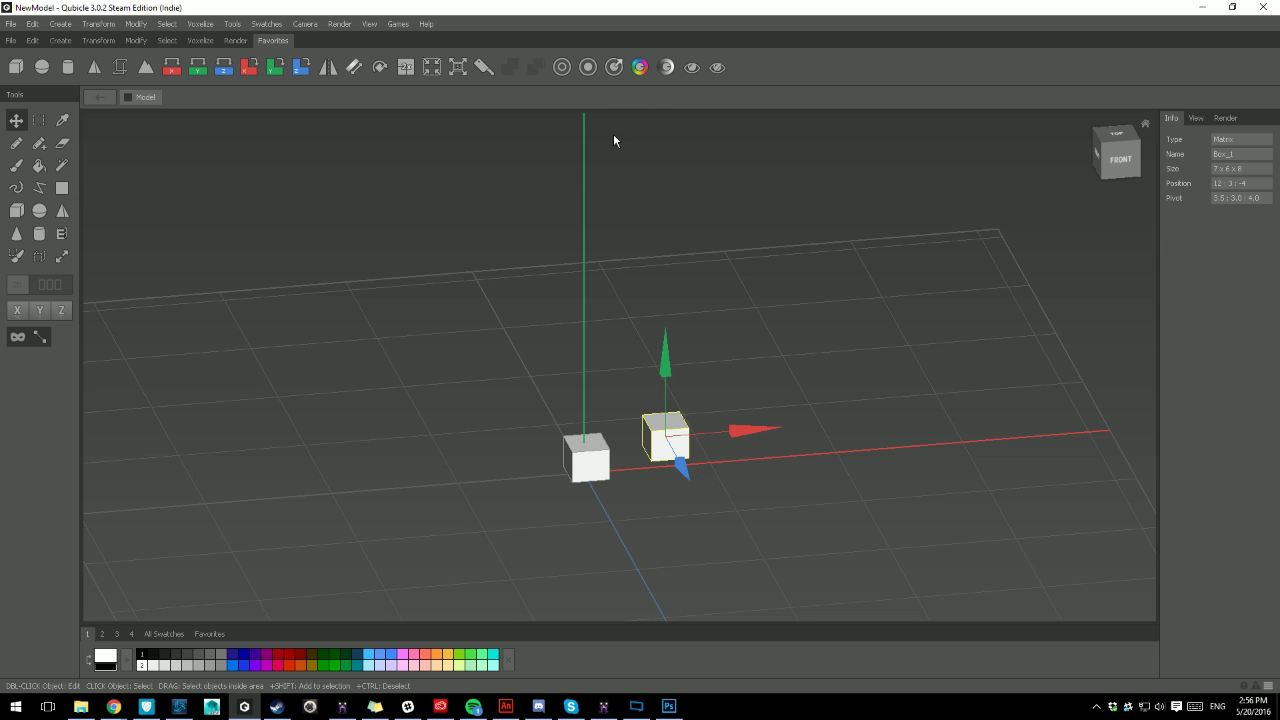
# - Step through the Create and Transform tools to the Modify set with Add Noise
pyautogui.click(74, 42)
pyautogui.click(100, 42)
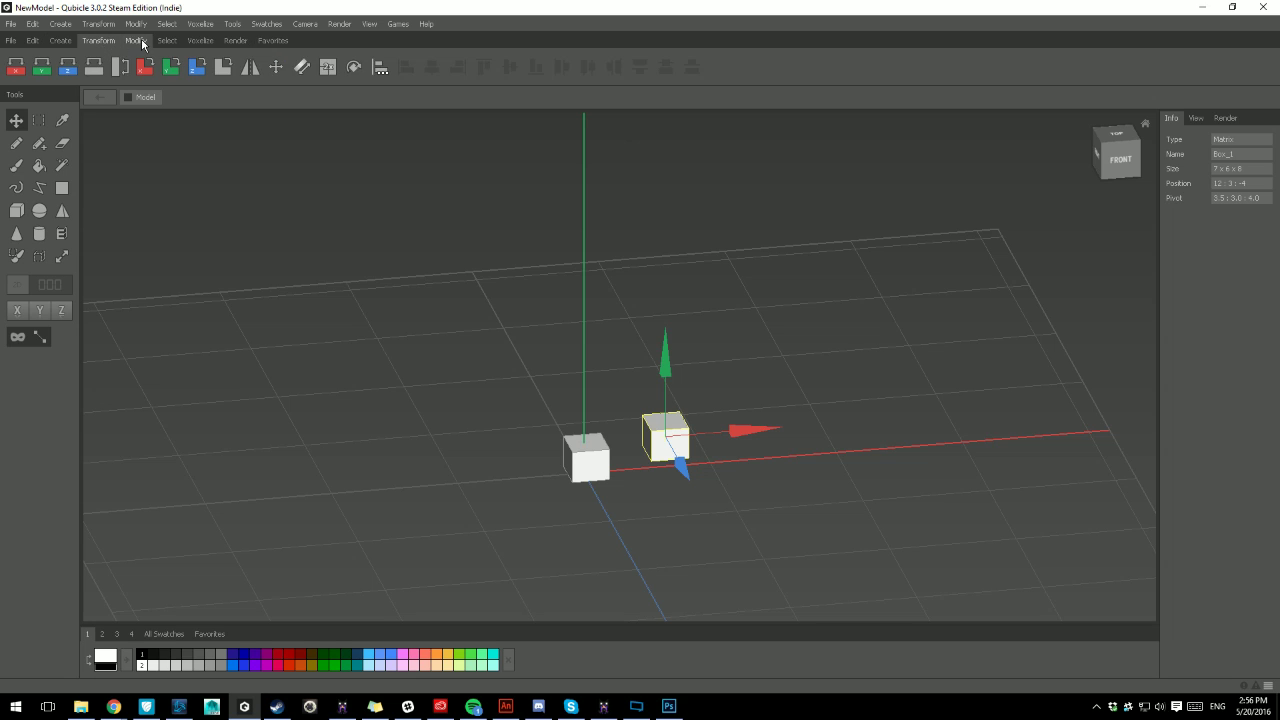
pyautogui.click(141, 41)
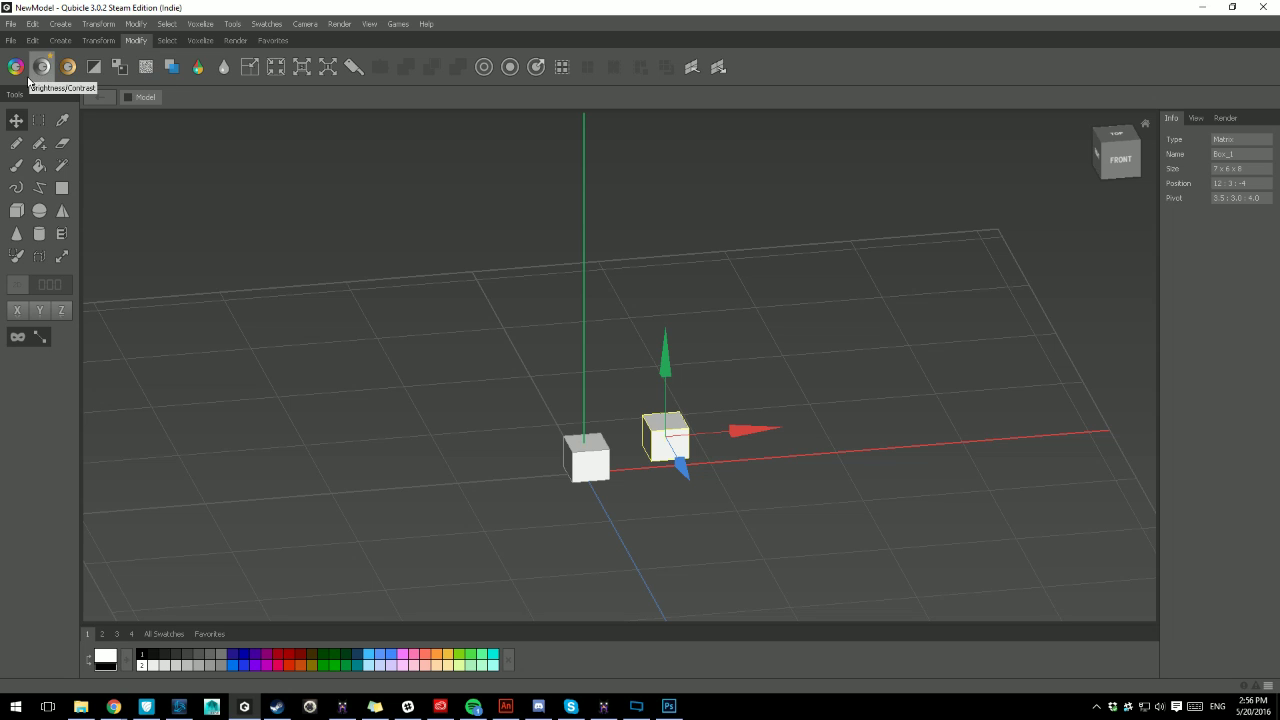
# - Apply monochromatic noise at amount 25 to Box_1 and enter its voxel editing
pyautogui.click(145, 67)
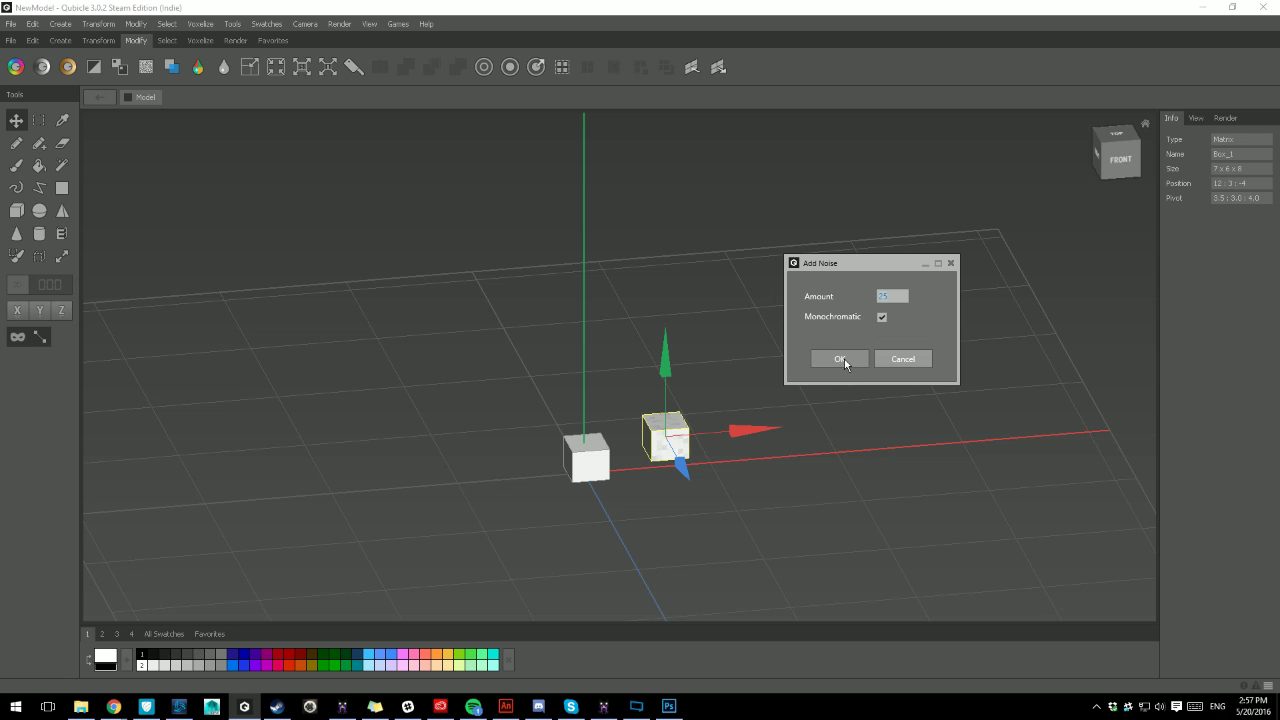
pyautogui.click(840, 359)
pyautogui.doubleClick(685, 453)
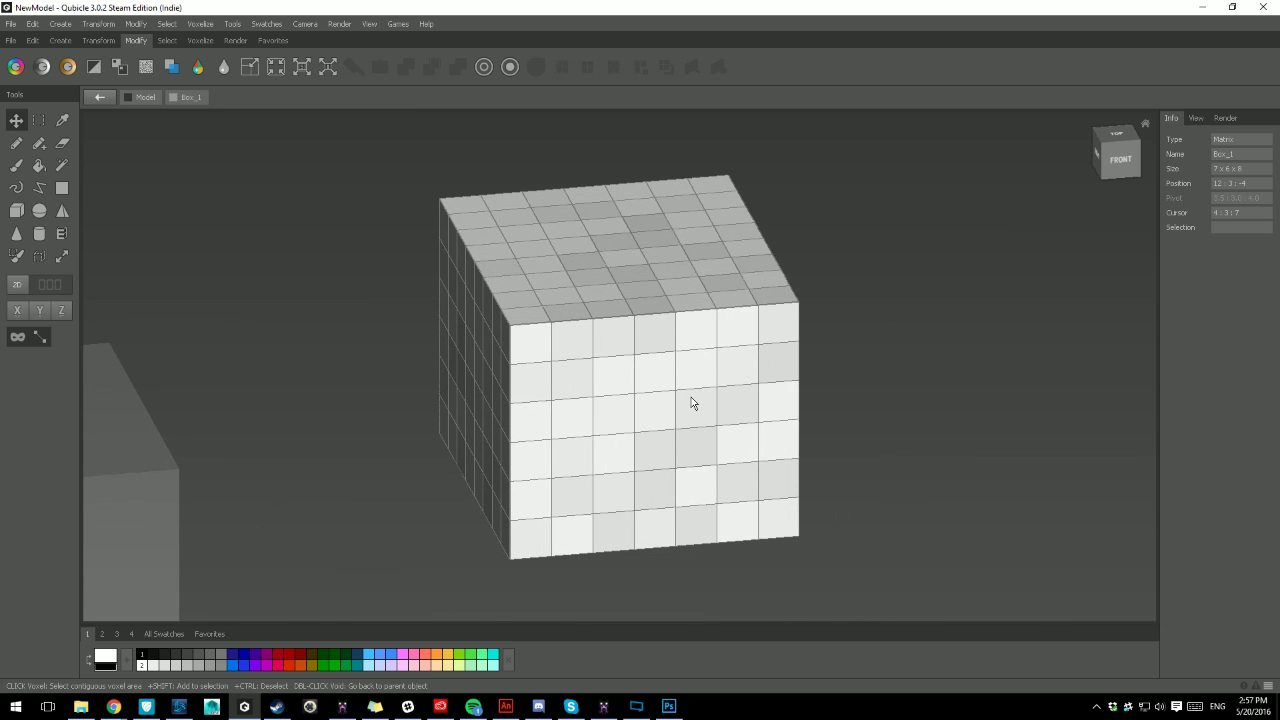
pyautogui.click(680, 378)
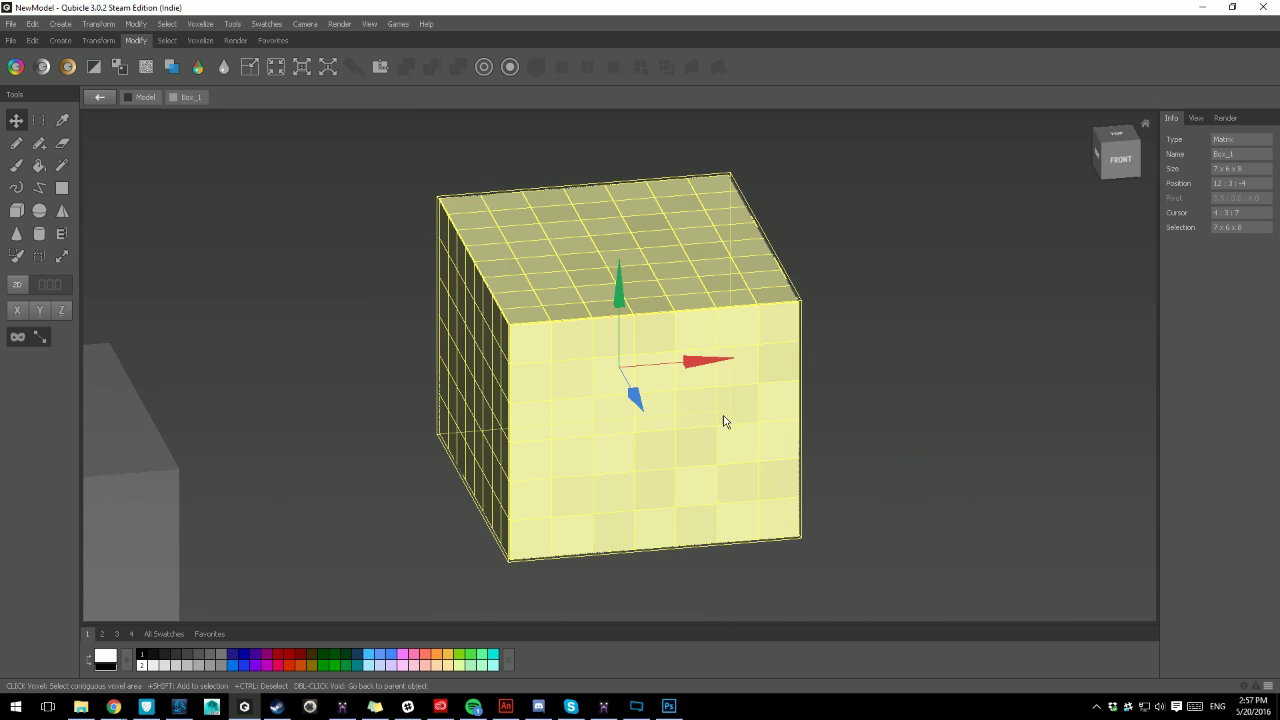
pyautogui.click(832, 420)
# - Magic-wand select Box_1 voxels matching two front-face shades
pyautogui.click(62, 165)
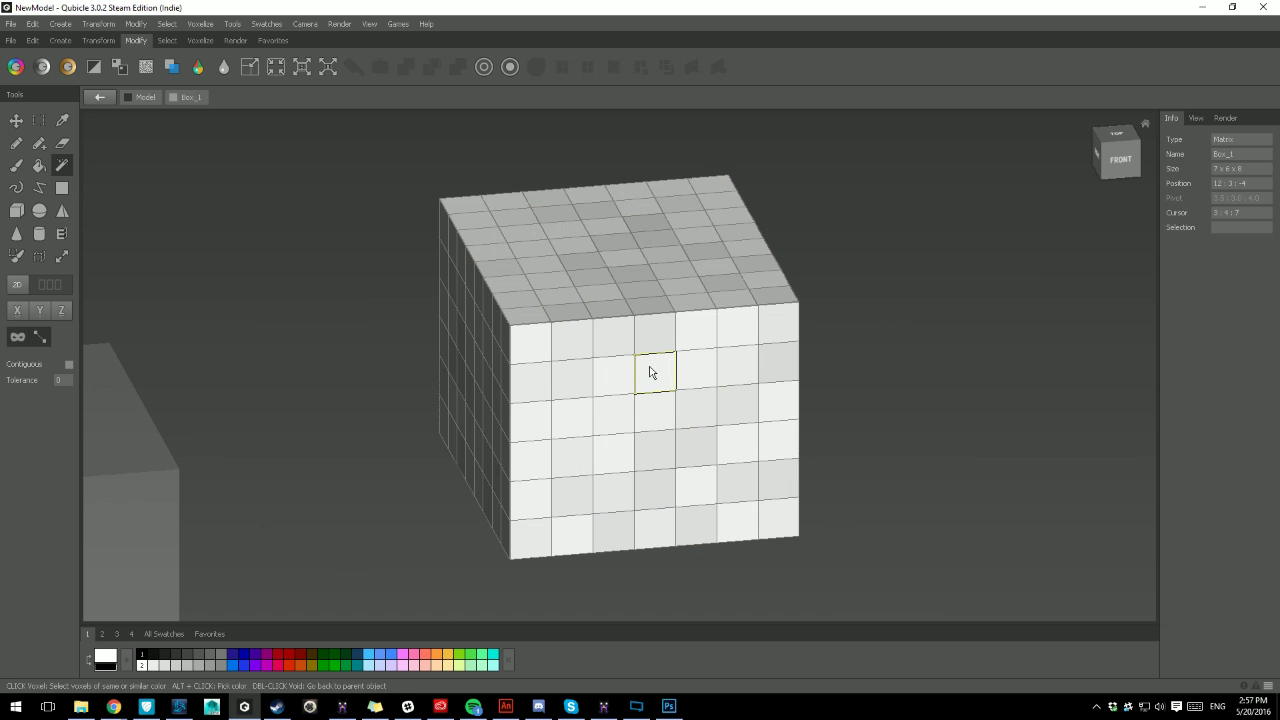
pyautogui.click(633, 387)
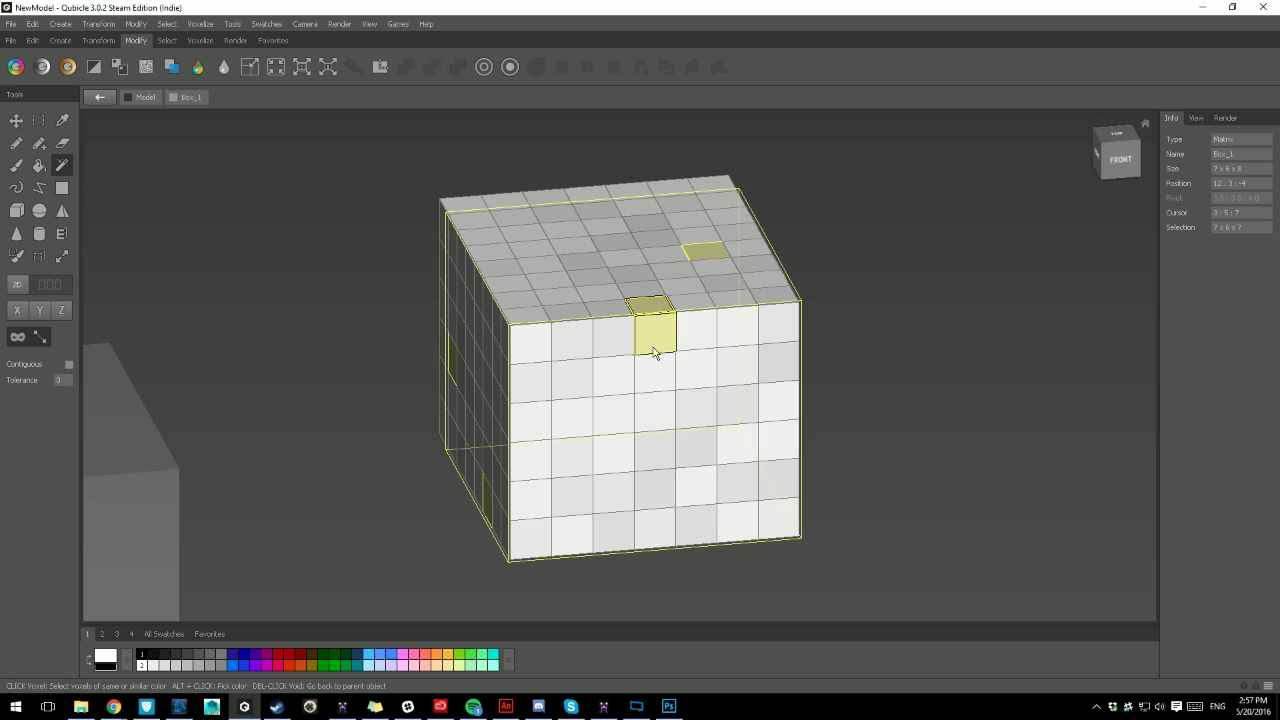
pyautogui.click(575, 457)
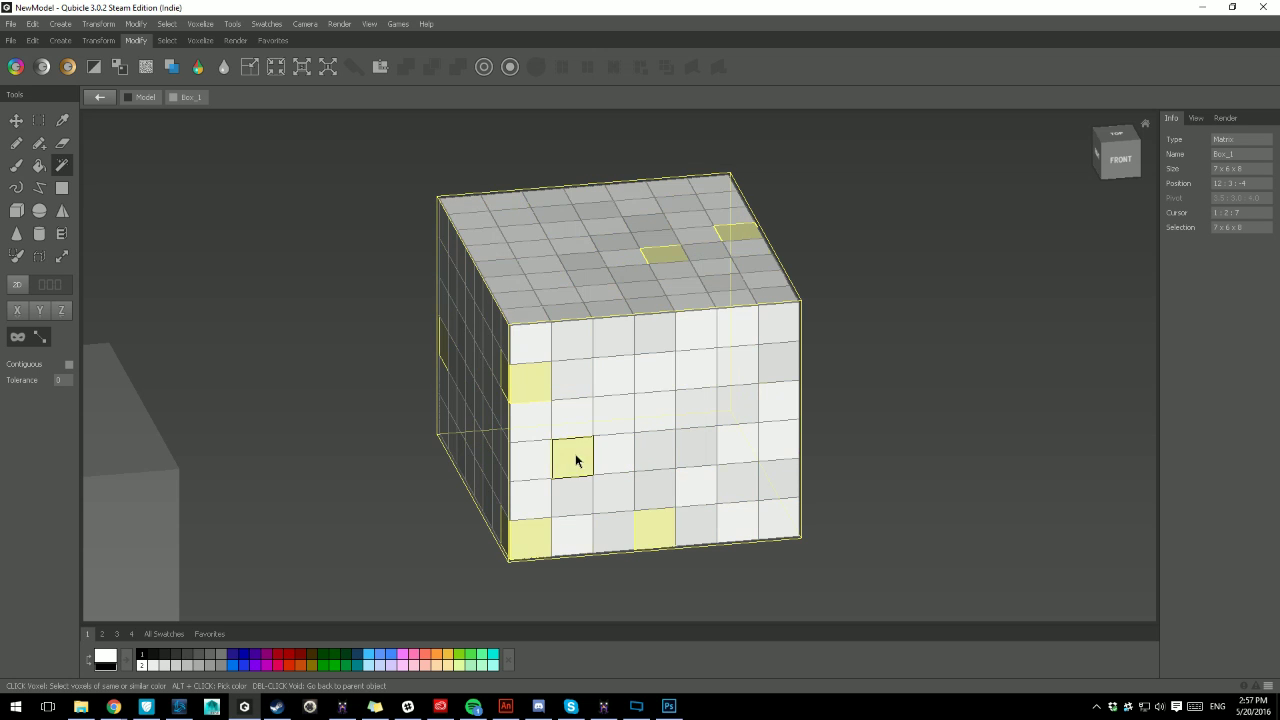
# - Exit Box_1's edit mode to model level and show the Favorites toolbar
pyautogui.doubleClick(98, 150)
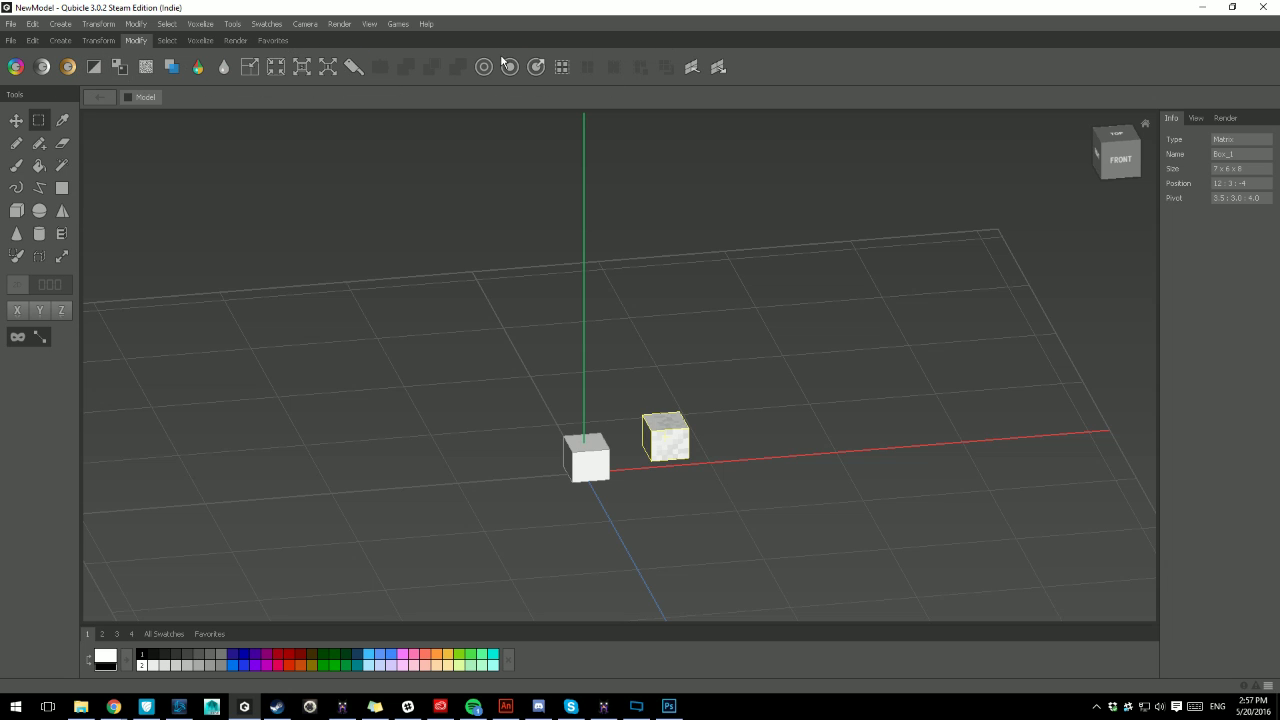
pyautogui.click(275, 42)
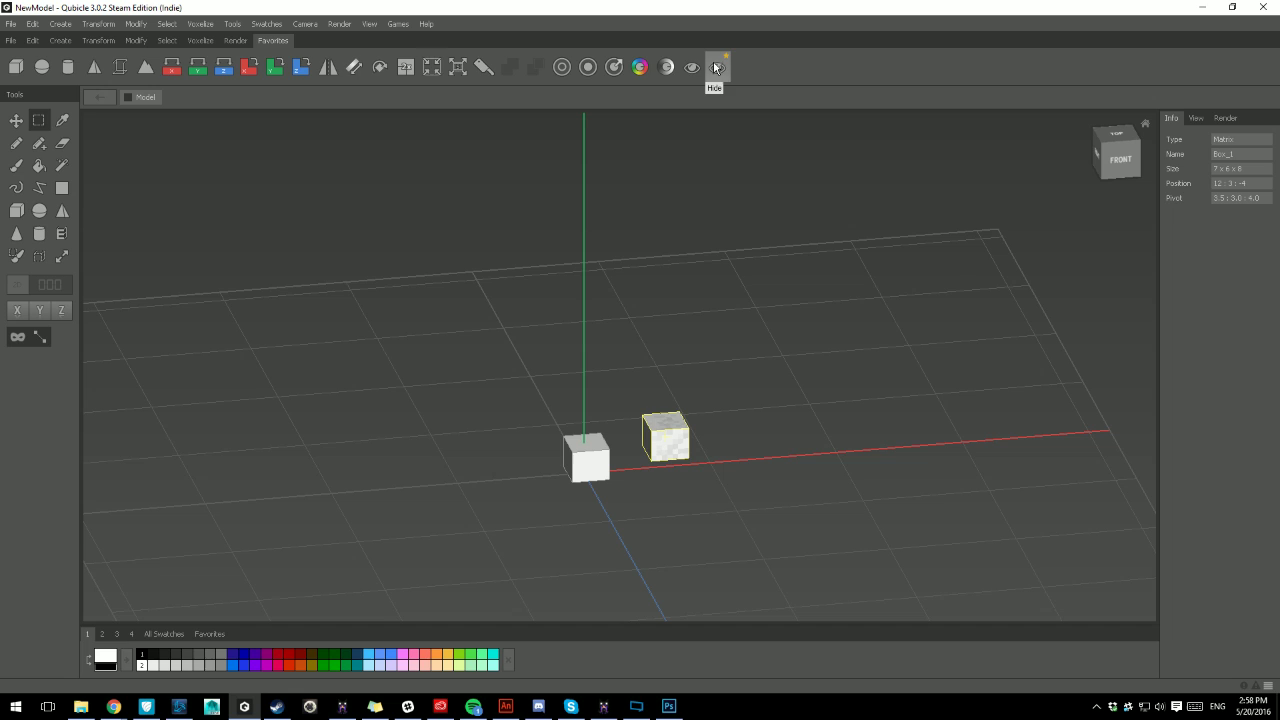
# - With the Move tool, Shift-drag four copies of the noisy box along Z, X, Y and right
pyautogui.click(35, 42)
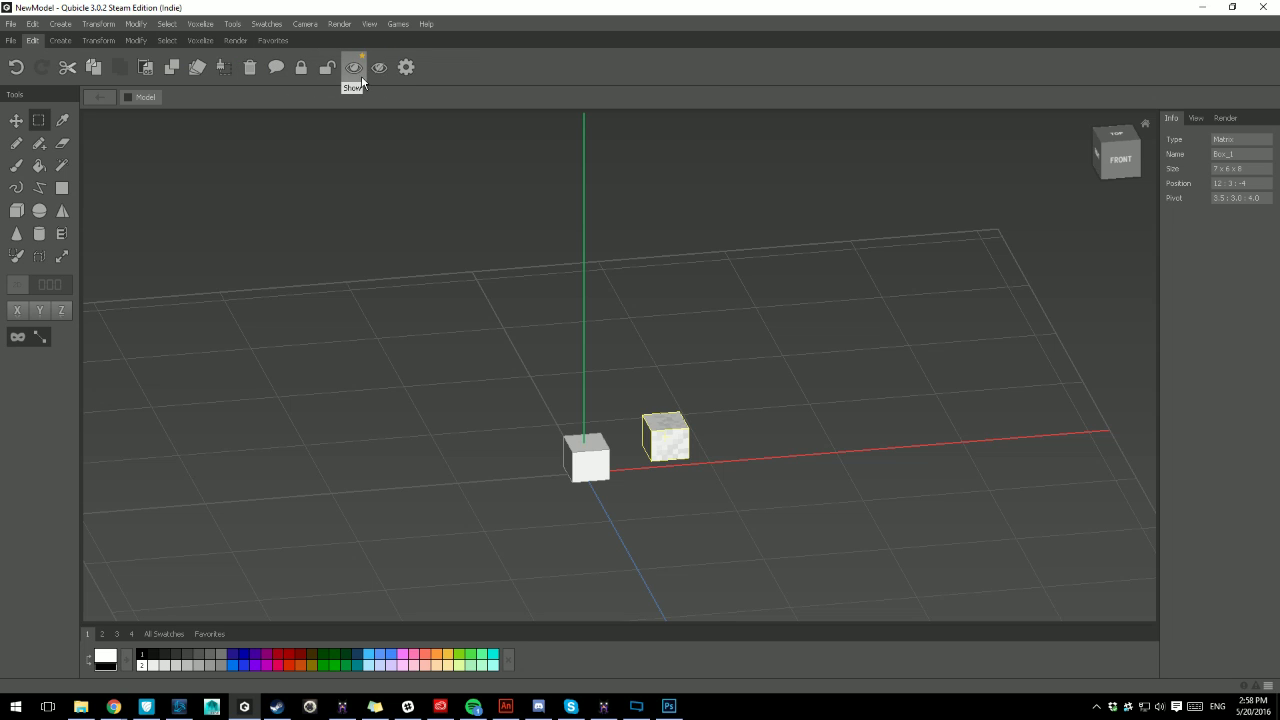
pyautogui.click(288, 41)
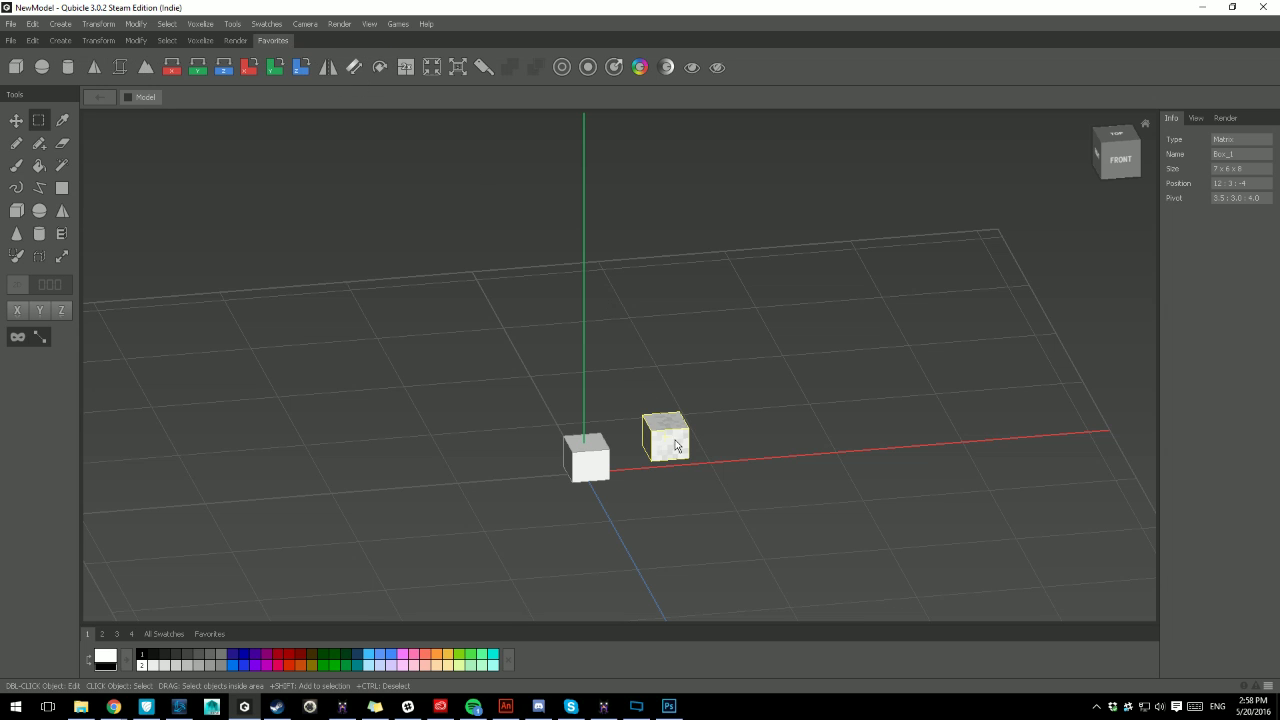
pyautogui.click(16, 120)
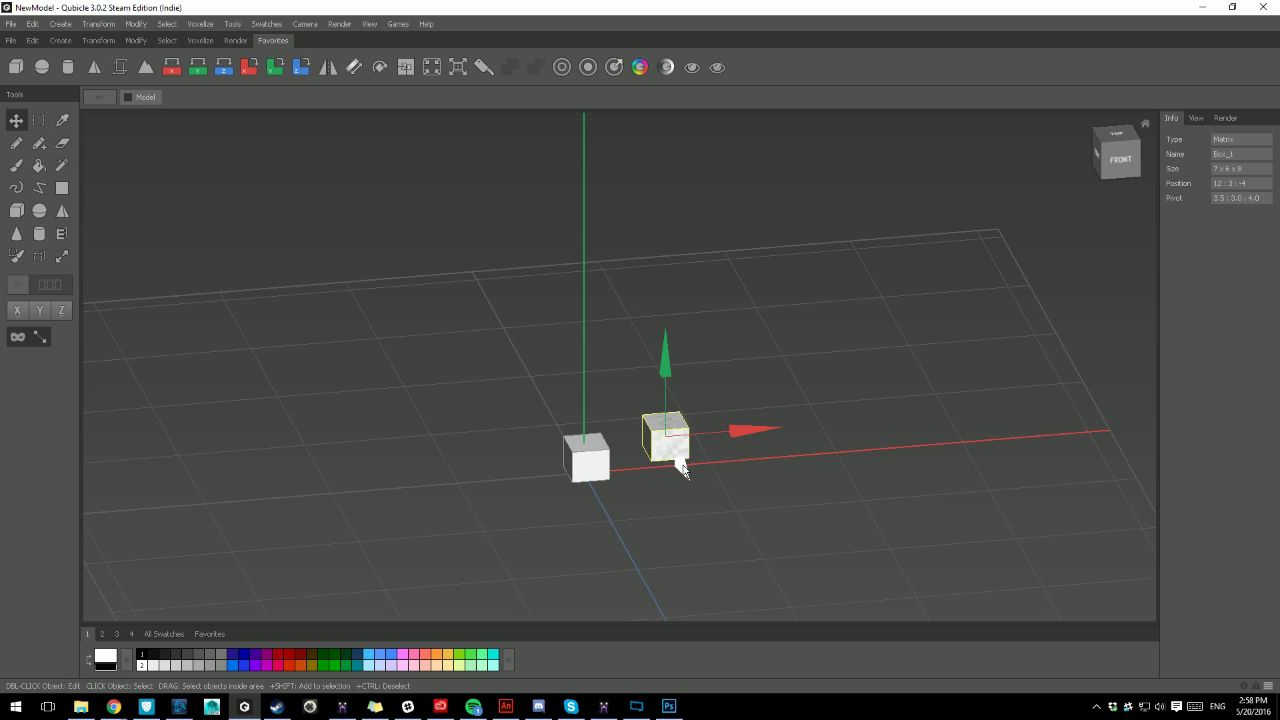
pyautogui.keyDown('shift'); pyautogui.moveTo(683, 470); pyautogui.dragTo(658, 419); pyautogui.keyUp('shift')
pyautogui.keyDown('shift'); pyautogui.moveTo(728, 383); pyautogui.dragTo(571, 394); pyautogui.keyUp('shift')
pyautogui.keyDown('shift'); pyautogui.moveTo(497, 322); pyautogui.dragTo(503, 282); pyautogui.keyUp('shift')
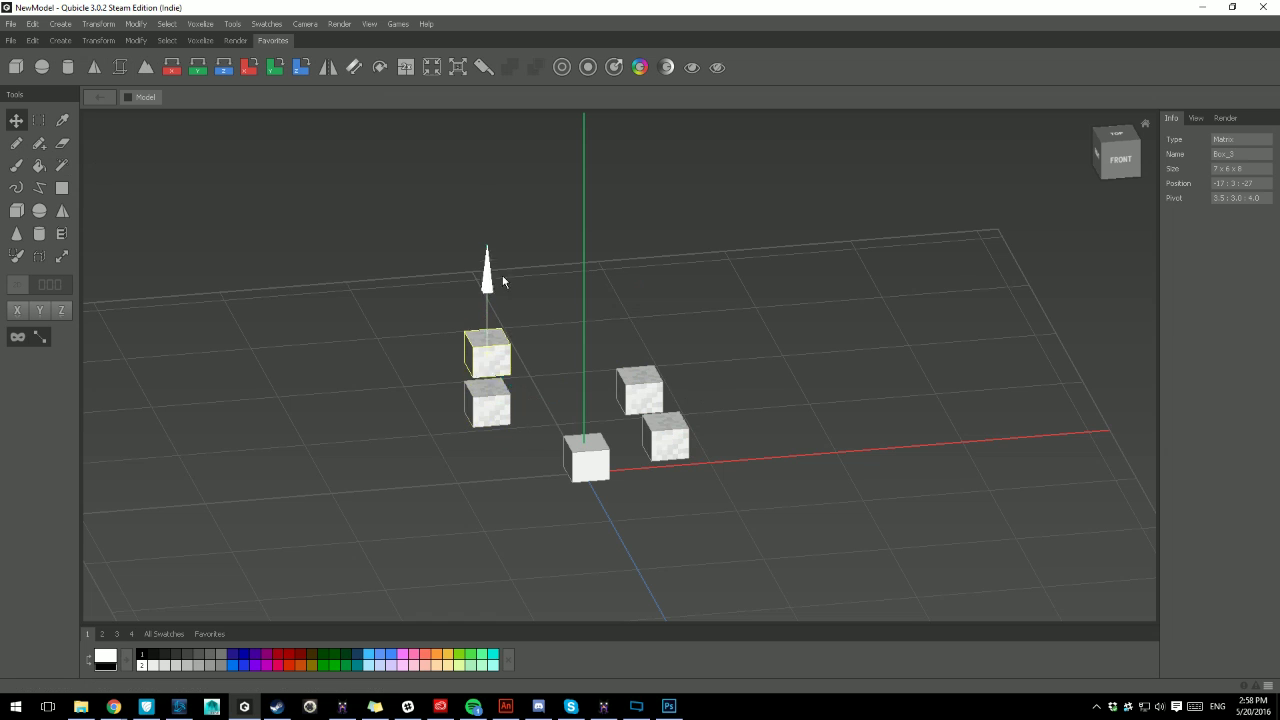
pyautogui.keyDown('shift'); pyautogui.moveTo(563, 334); pyautogui.dragTo(672, 378); pyautogui.keyUp('shift')
# - Hide the two left boxes and the top-middle box from Favorites so they show as ghost outlines
pyautogui.moveTo(645, 415); pyautogui.dragTo(534, 405, button='right')
pyautogui.moveTo(581, 409); pyautogui.dragTo(452, 312)
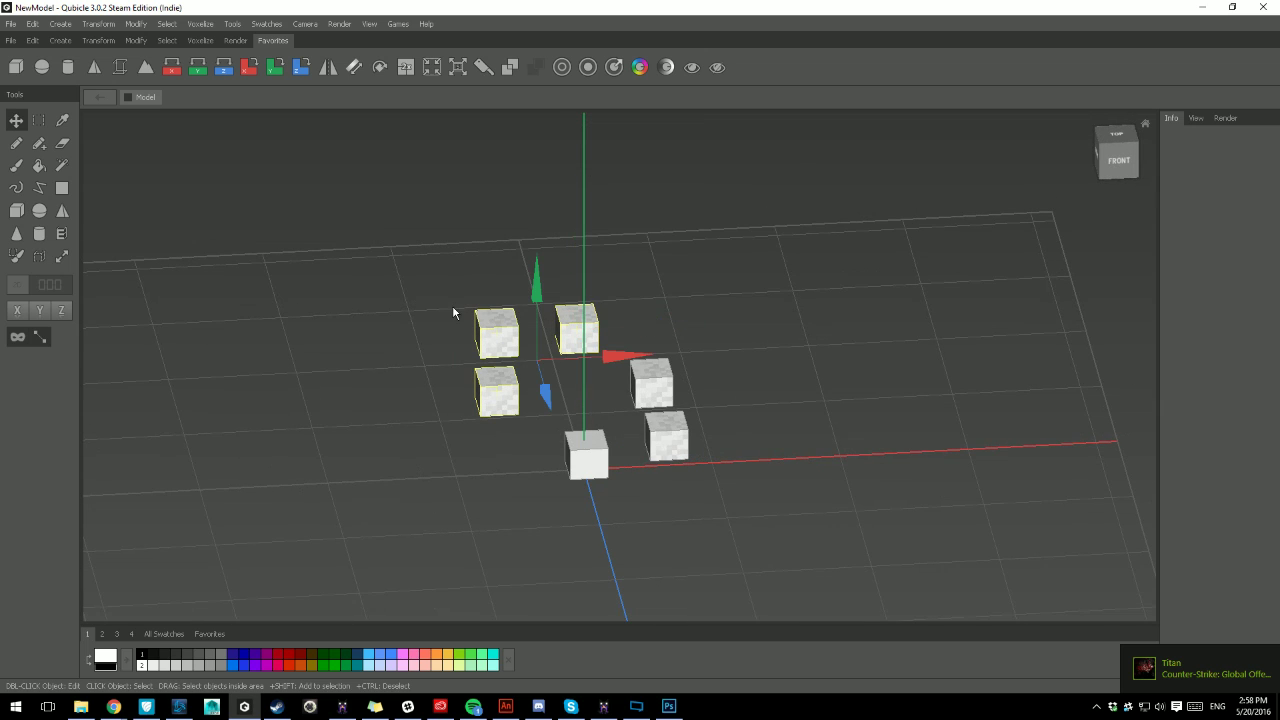
pyautogui.click(717, 67)
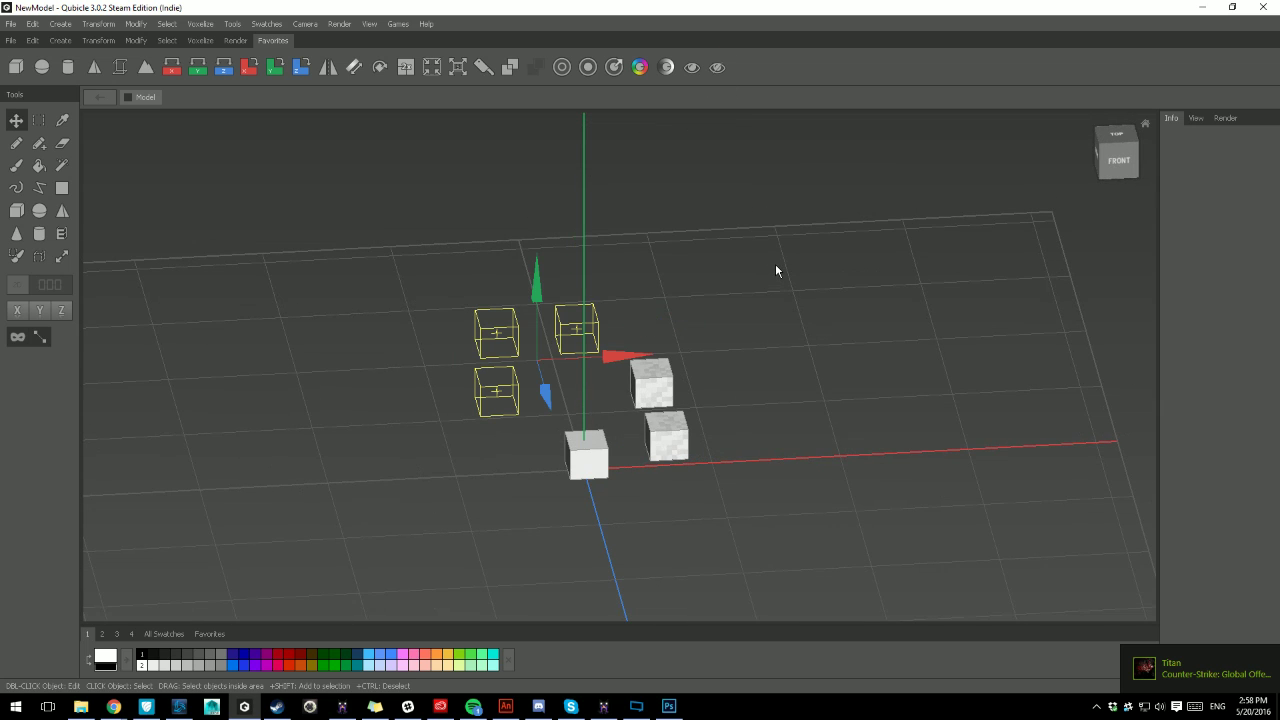
pyautogui.click(777, 331)
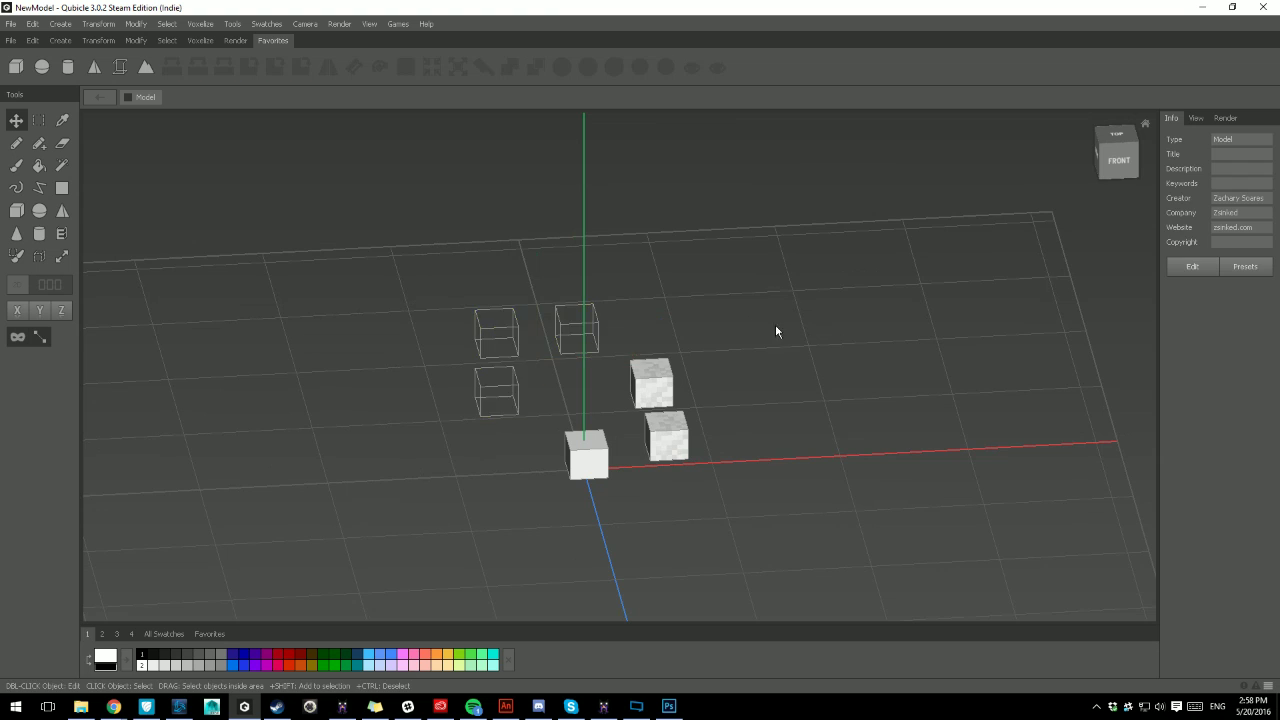
# - Enter edit mode on the plain white box and zoom and orbit to inspect its sides
pyautogui.moveTo(777, 331); pyautogui.dragTo(505, 424, button='right')
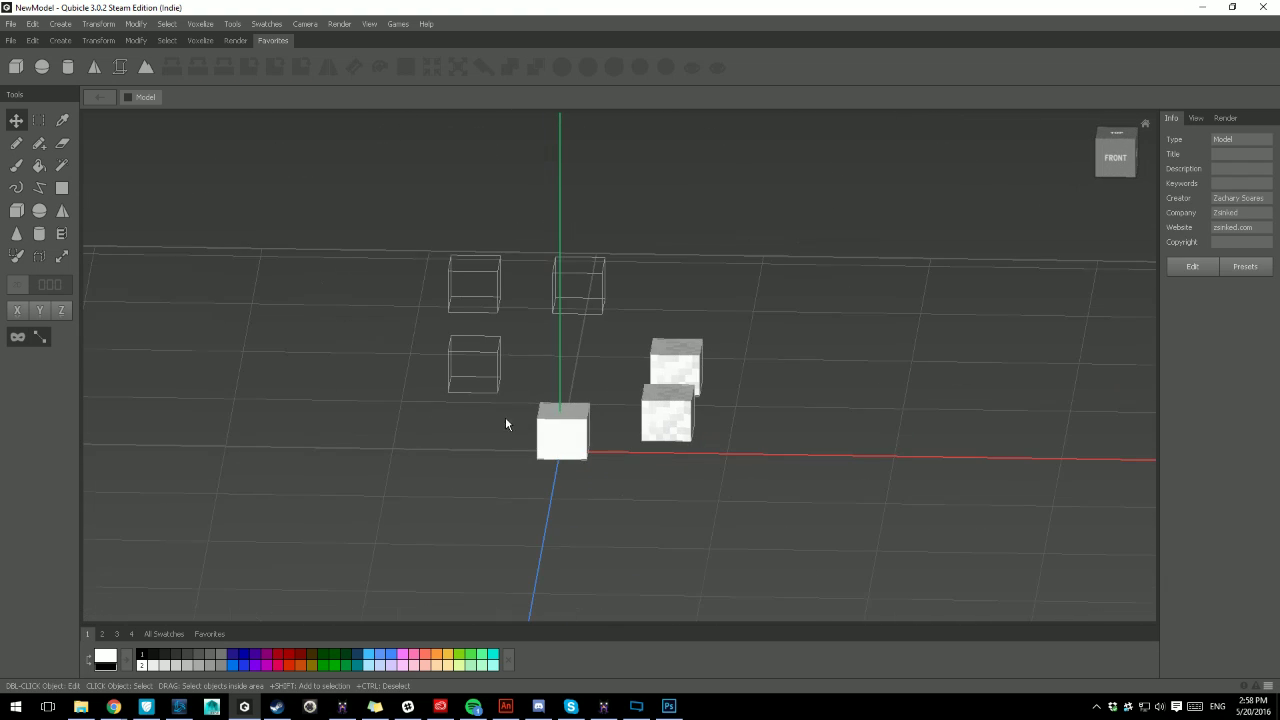
pyautogui.doubleClick(565, 430)
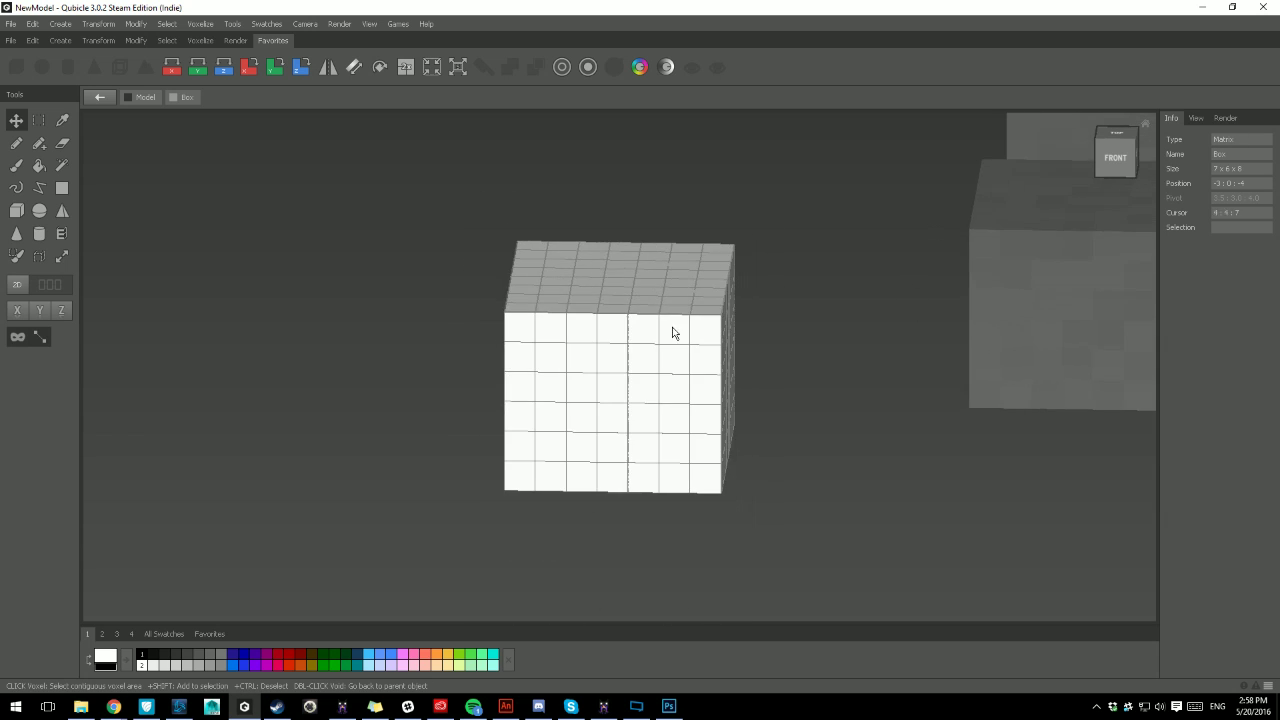
pyautogui.scroll(3, 660, 360)
pyautogui.moveTo(637, 390); pyautogui.dragTo(617, 258, button='right')
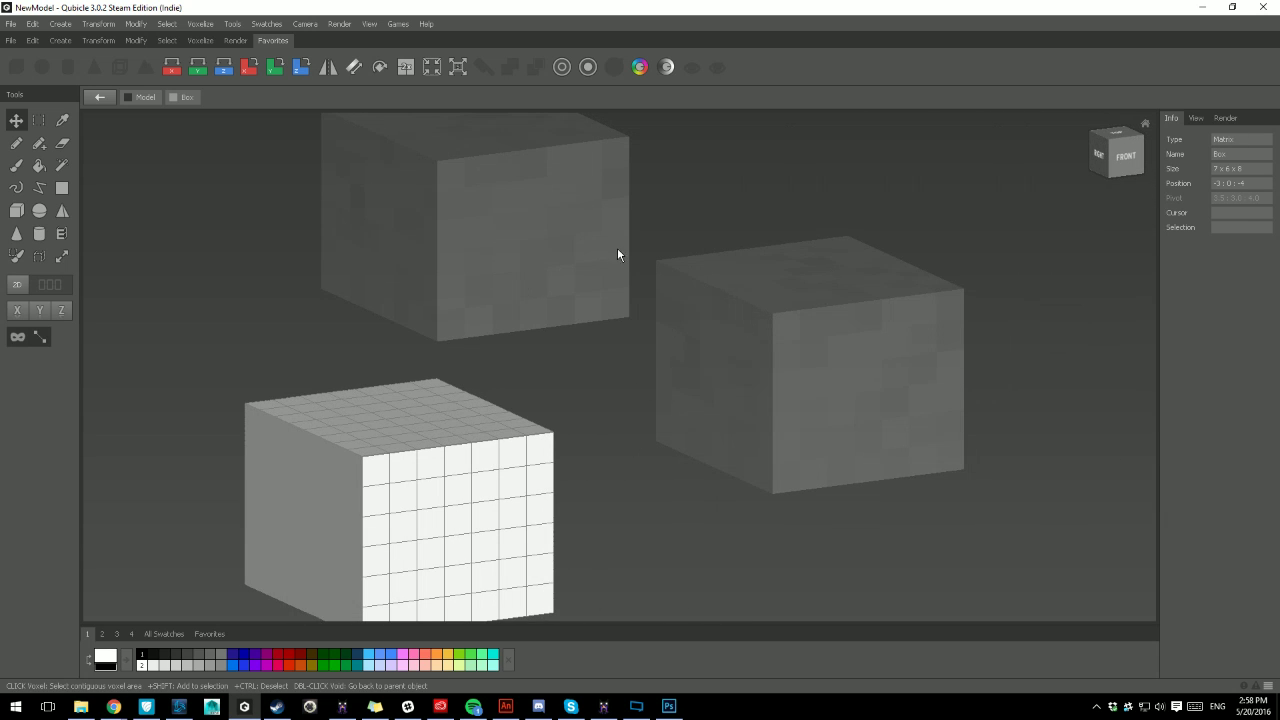
# - Exit box editing and drag the upper right copy down onto the lower noisy box
pyautogui.doubleClick(752, 227)
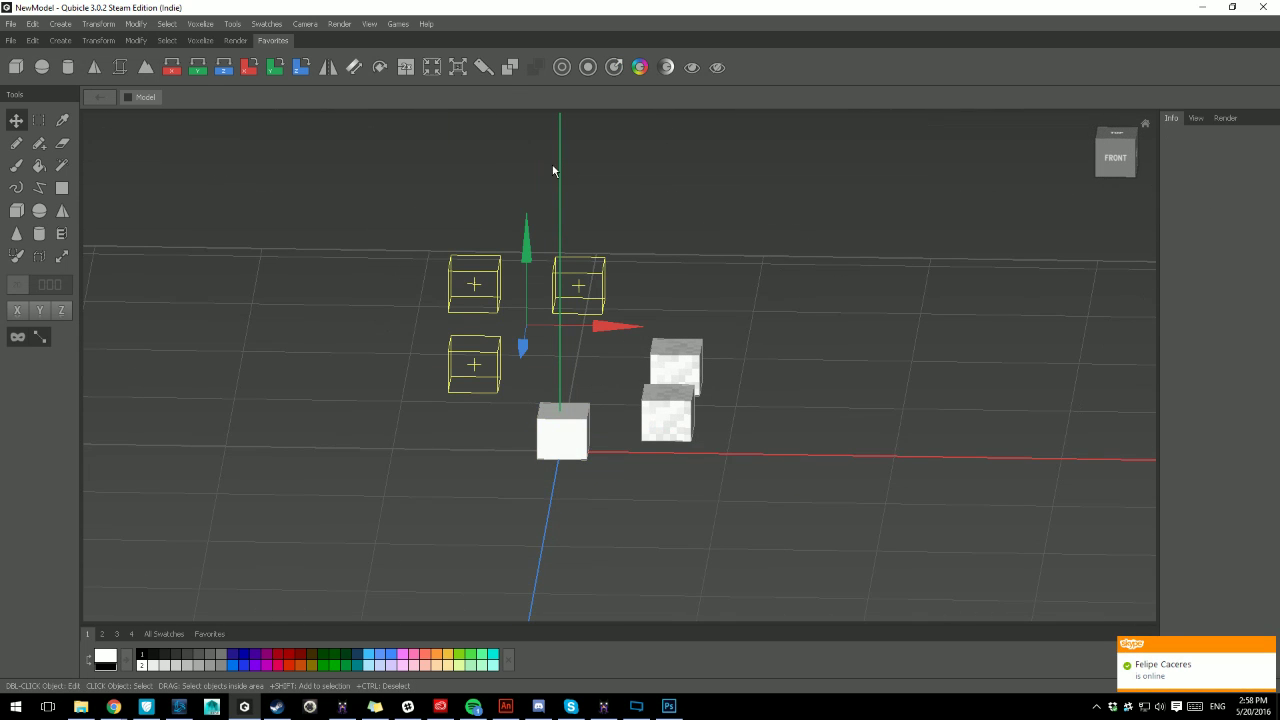
pyautogui.click(684, 348)
pyautogui.moveTo(684, 348); pyautogui.dragTo(668, 414)
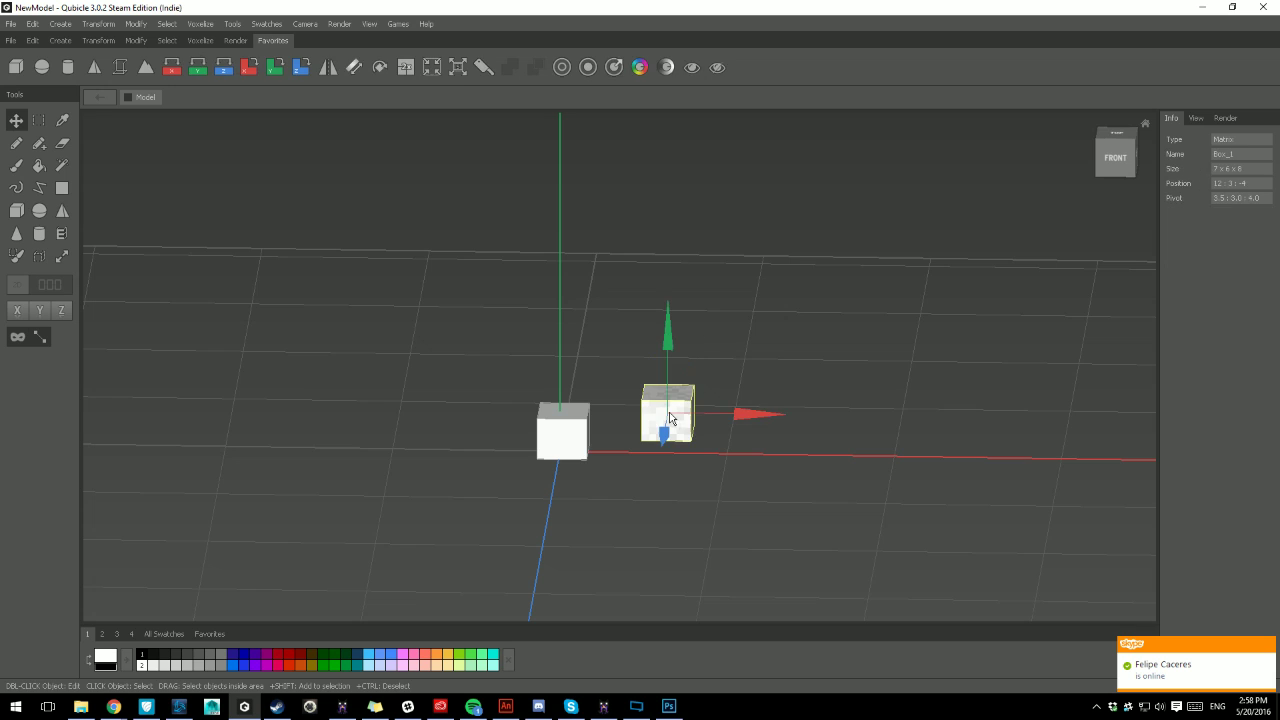
# - Delete the selected noisy box, leaving only the plain white Box, then reselect the Move tool
pyautogui.press('Delete')
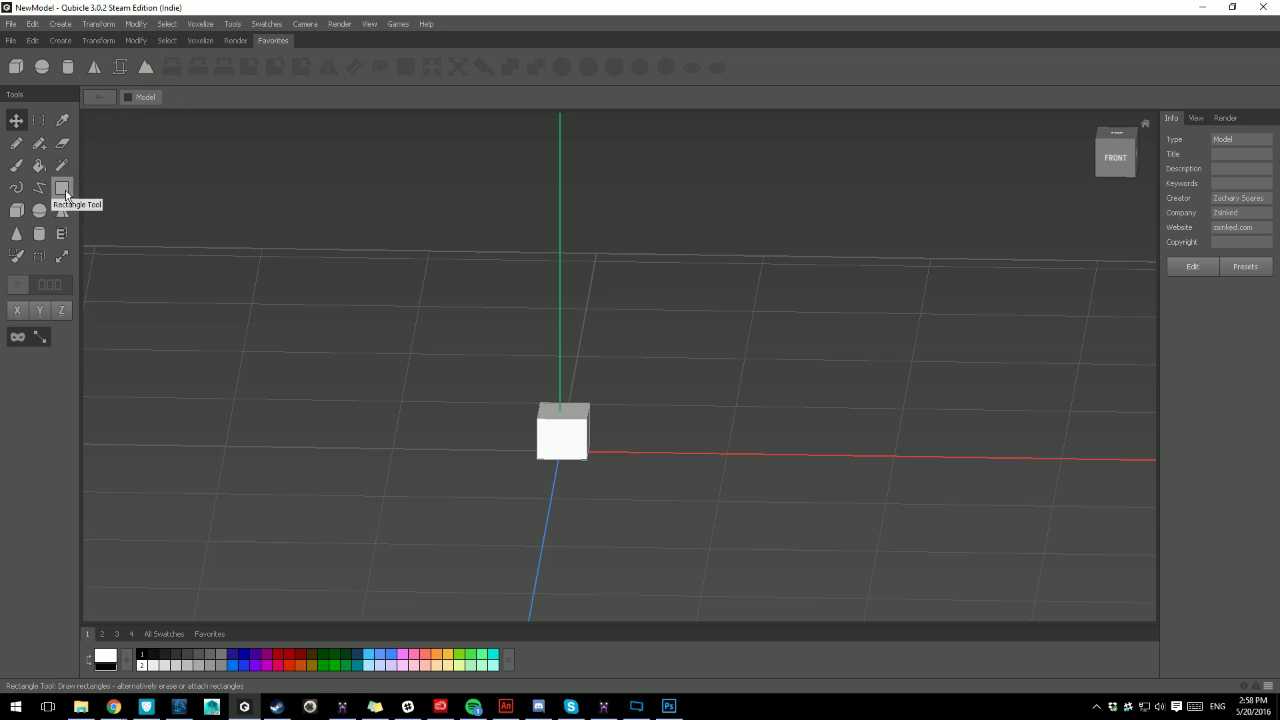
pyautogui.click(16, 210)
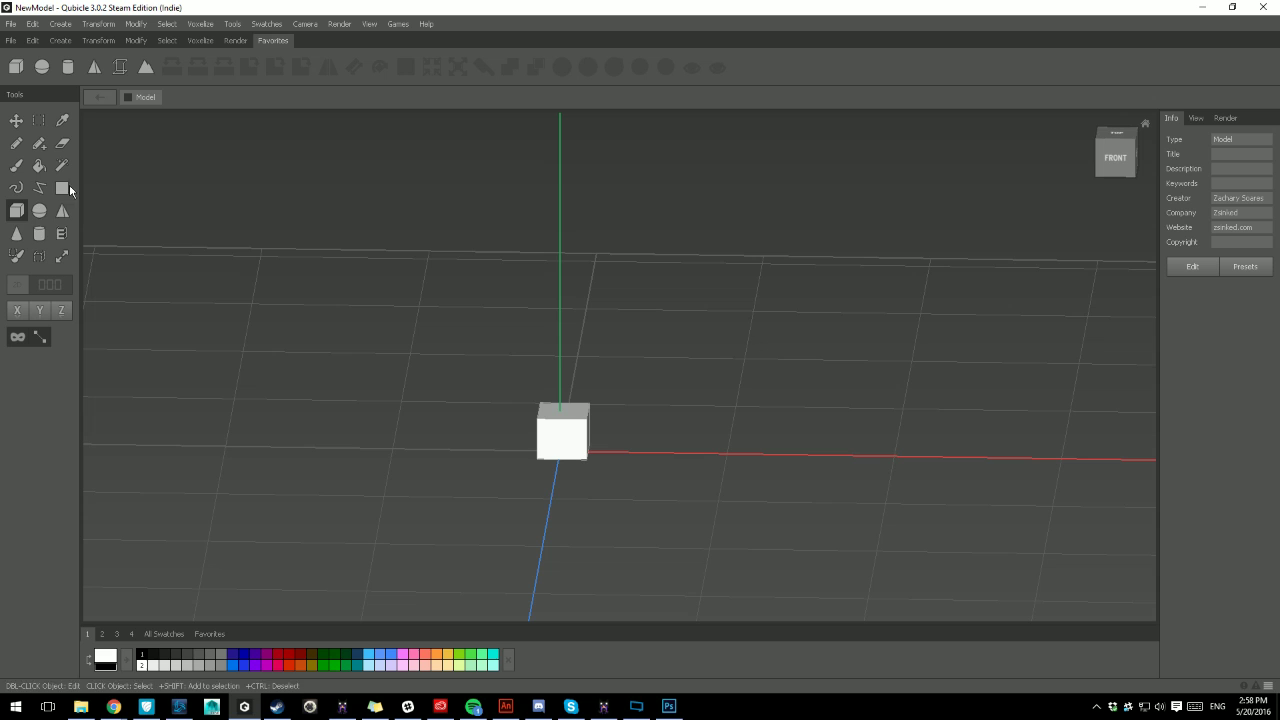
pyautogui.click(17, 121)
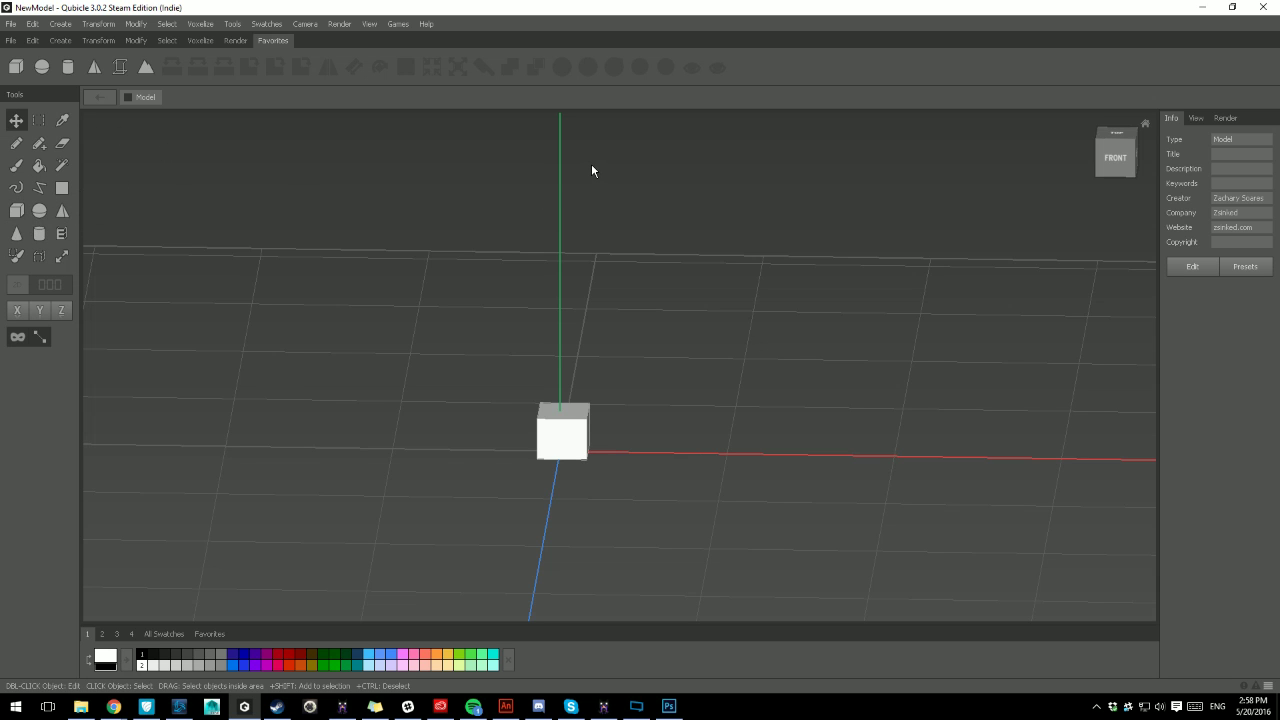